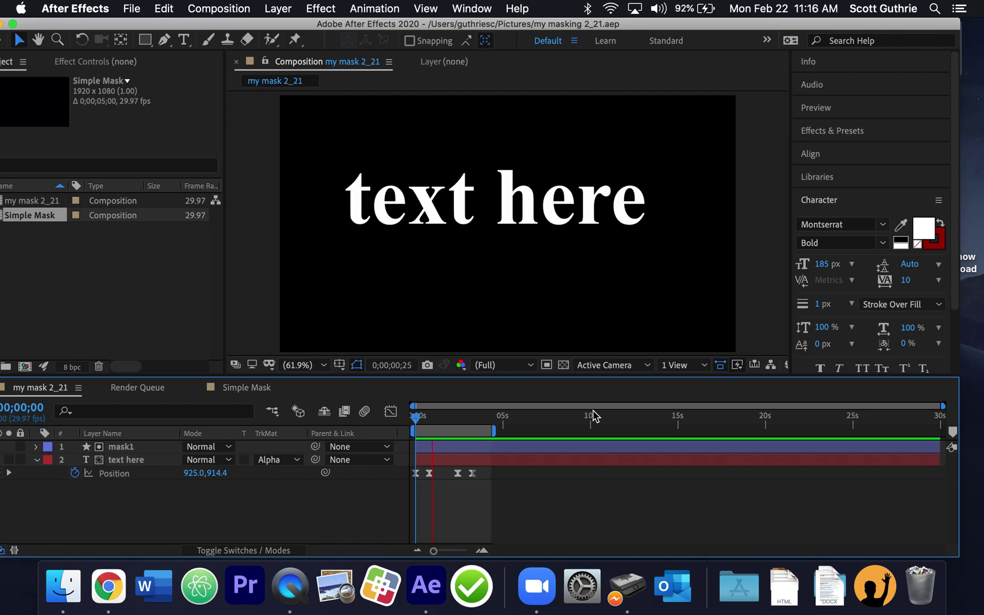
Stop the preview playback and select the mask1 layer
key("space")
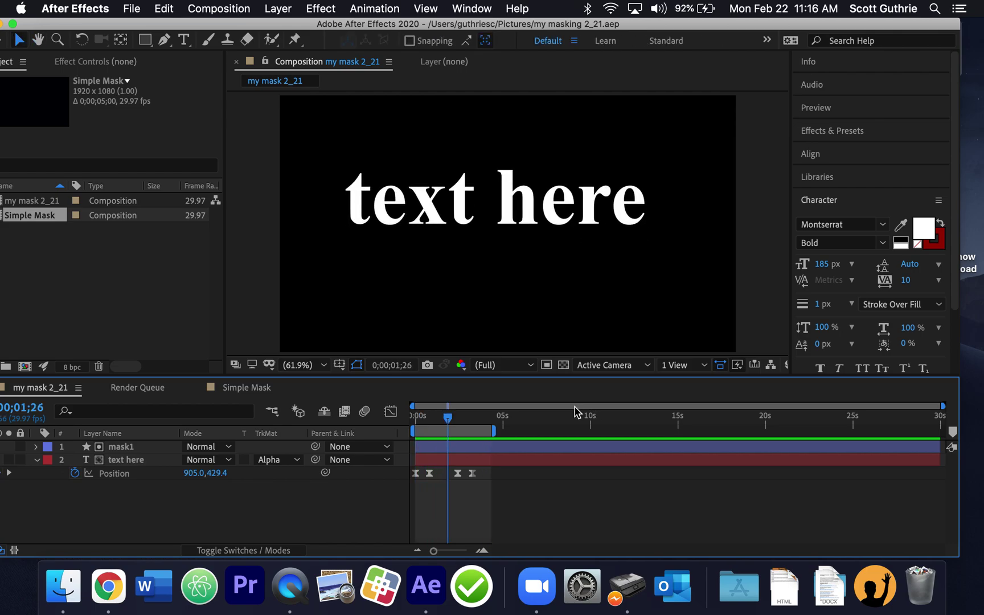
left_click(129, 451)
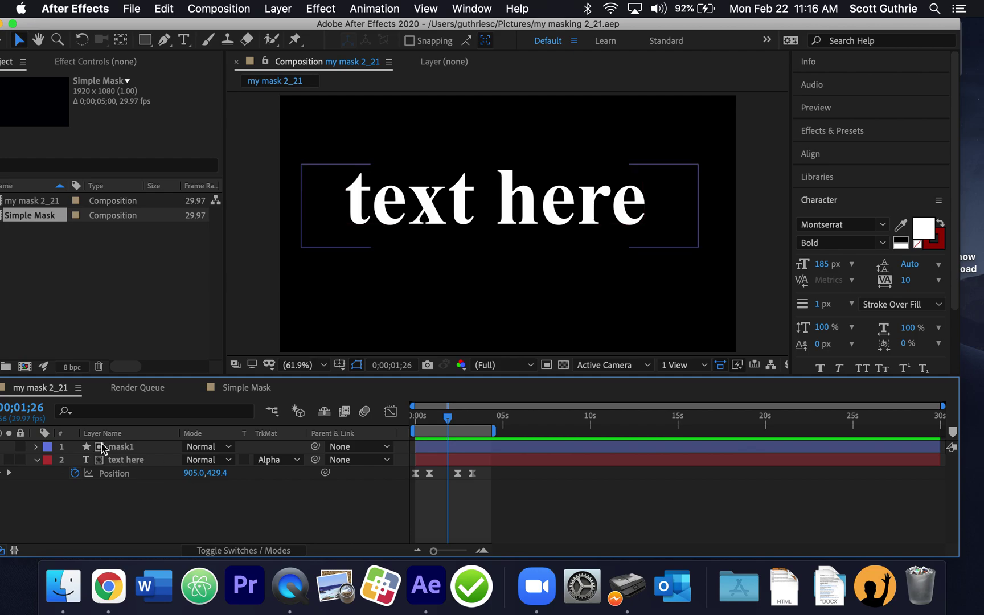
left_click(139, 448)
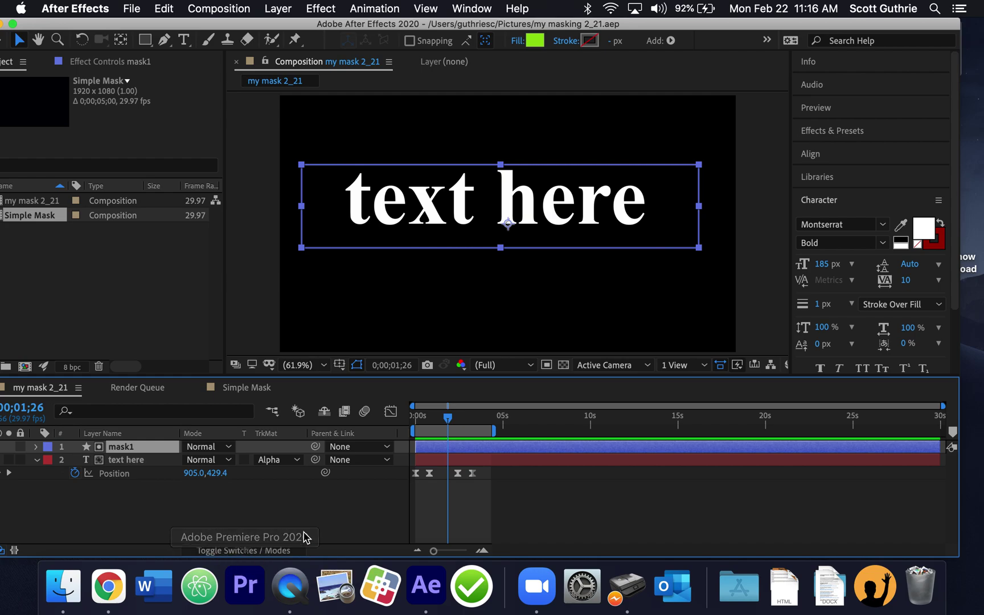
Toggle the timeline between the layer Switches and the Mode/Track Matte columns
left_click(254, 550)
left_click(252, 550)
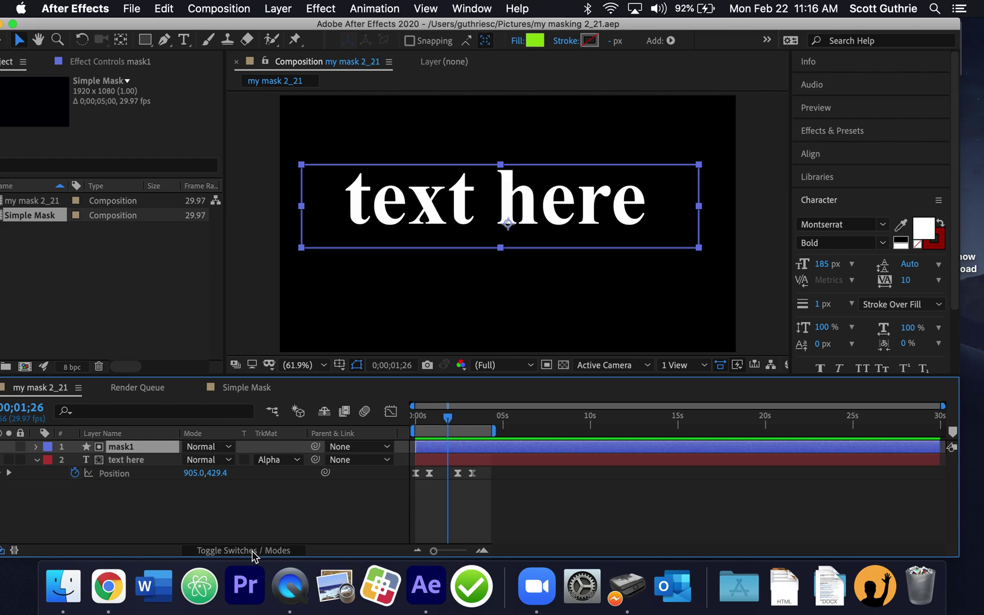
left_click(253, 550)
left_click(253, 550)
left_click(254, 550)
left_click(253, 550)
left_click(254, 551)
left_click(257, 550)
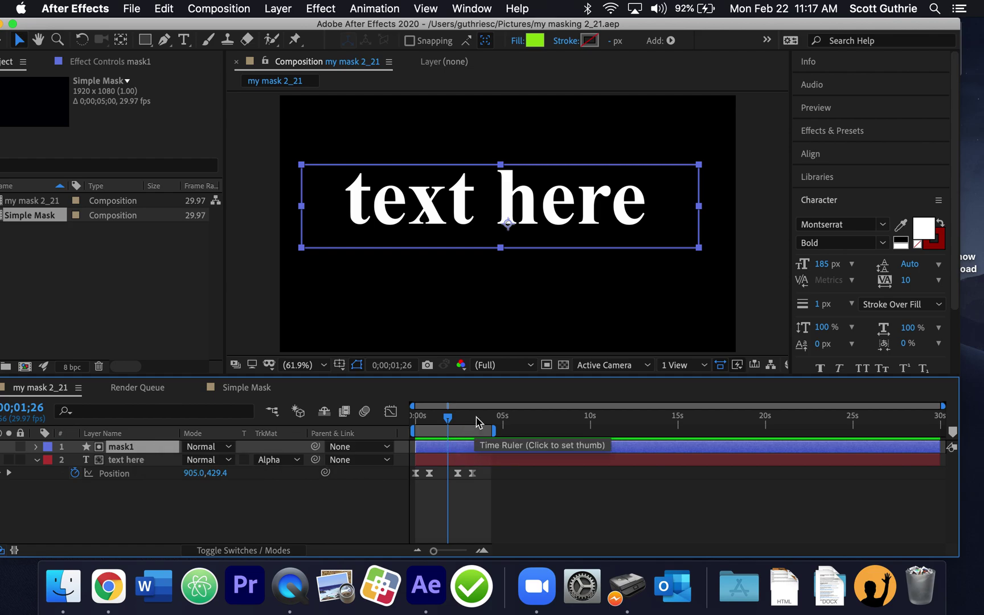
Select the Text here layer and scrub through its slide-up animation
left_click_drag(448, 417, 409, 426)
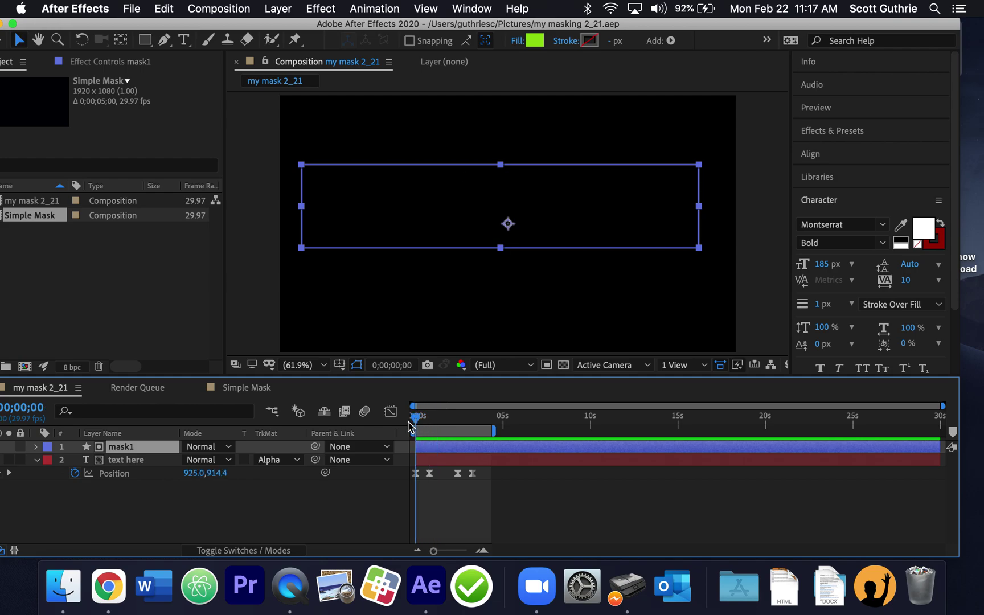
left_click(451, 460)
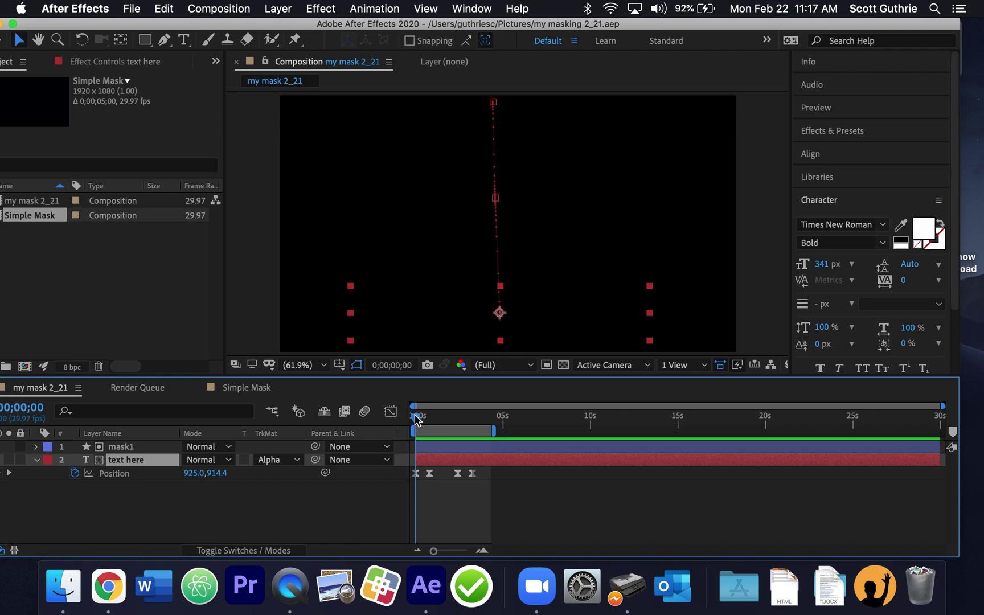
left_click_drag(415, 420, 494, 408)
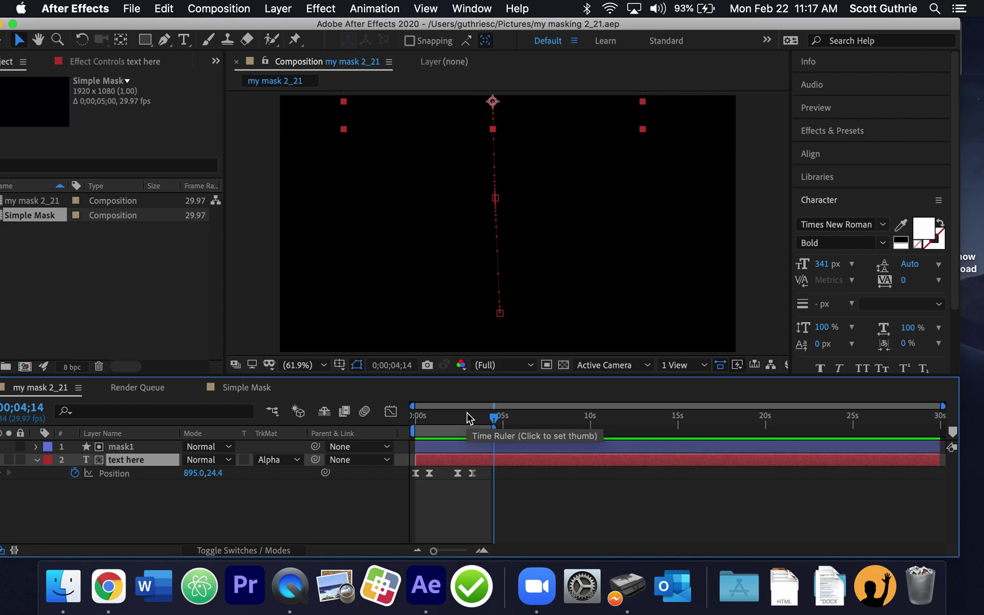
Create a new composition named 'my simple mask' with the HDTV 1080 29.97 preset
left_click(131, 9)
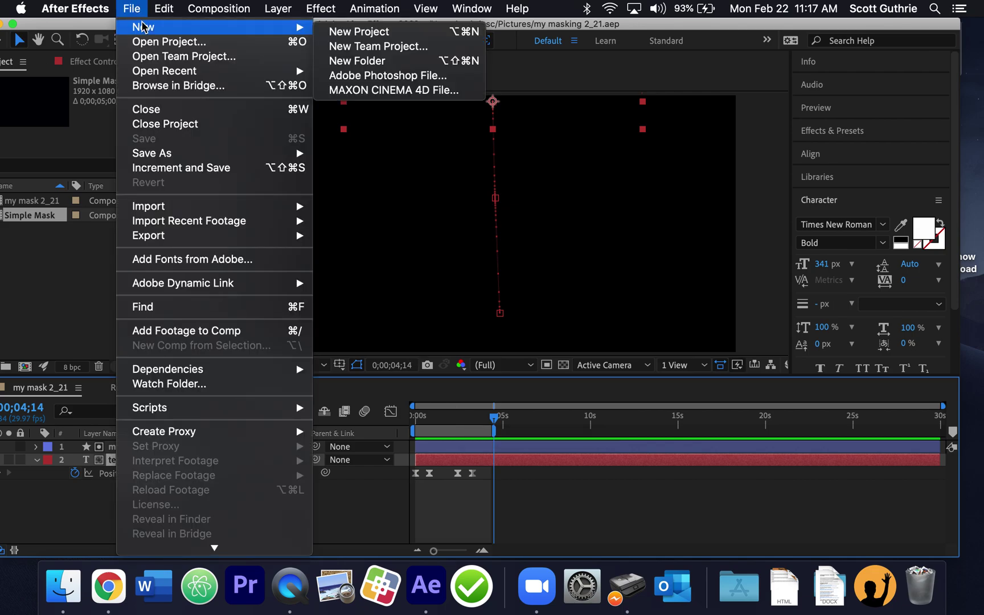
mouse_move(193, 10)
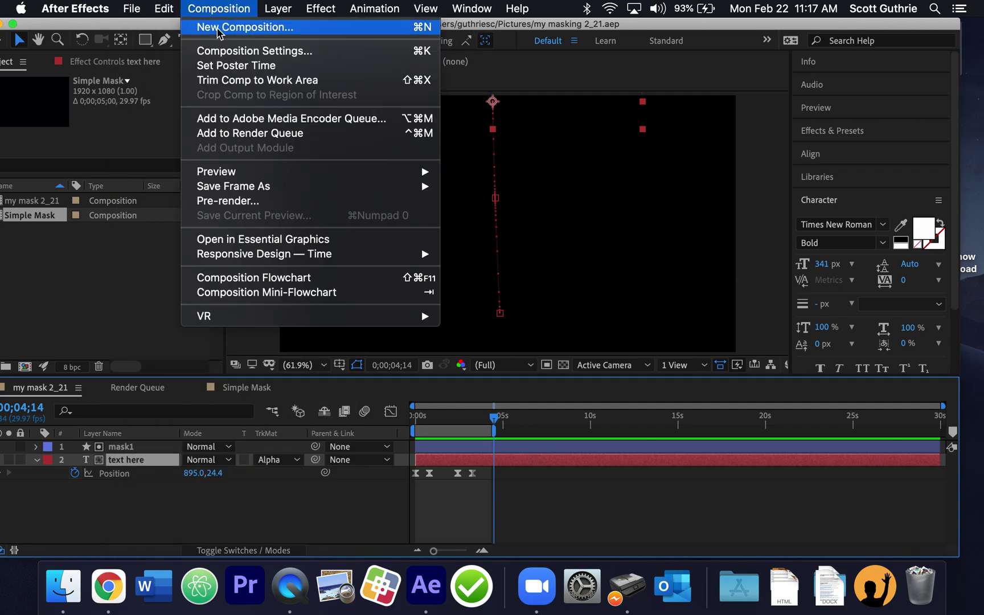
left_click(218, 28)
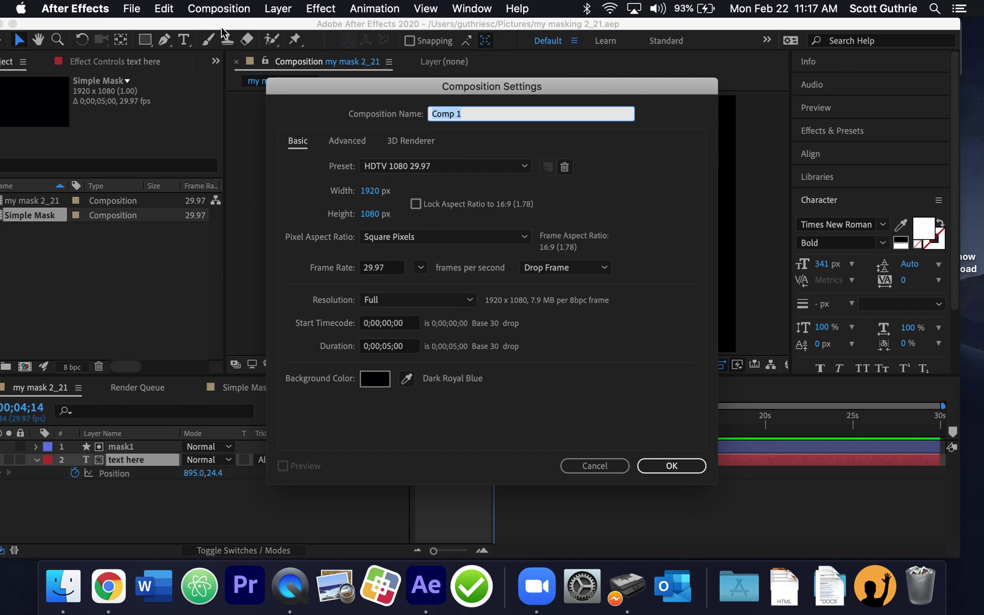
type("my simple")
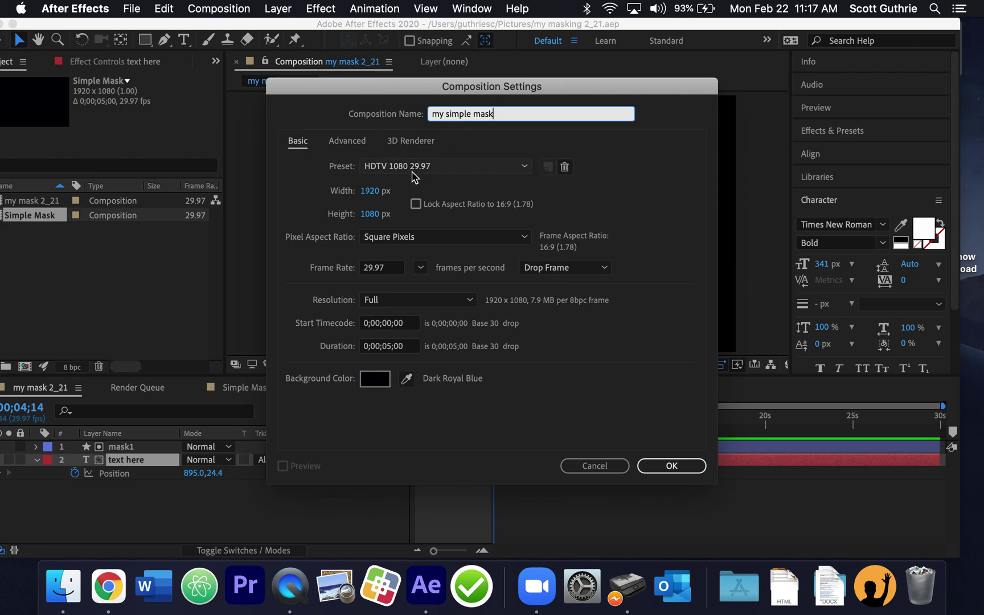
left_click(524, 167)
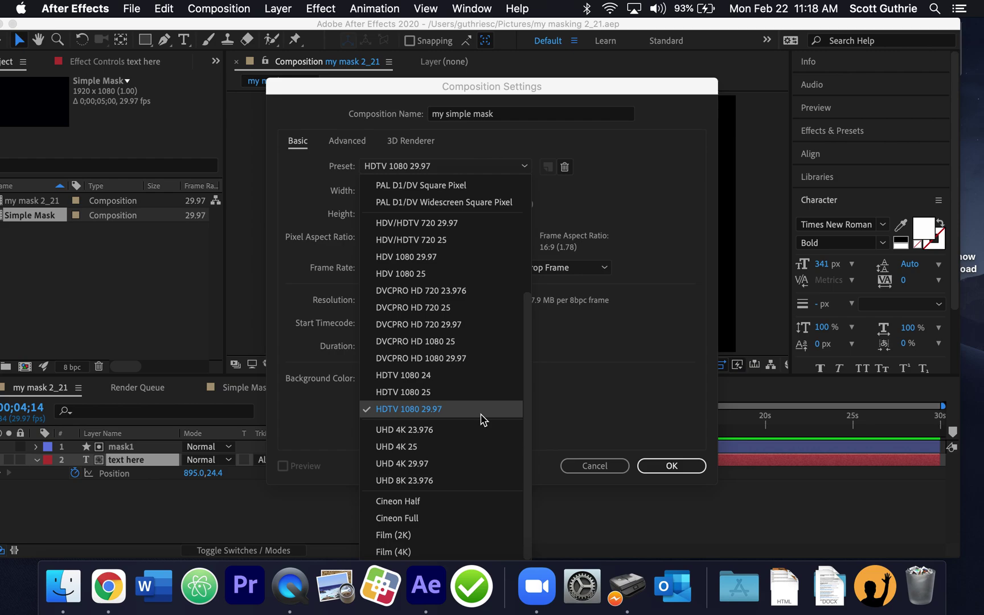
left_click(661, 464)
left_click(661, 464)
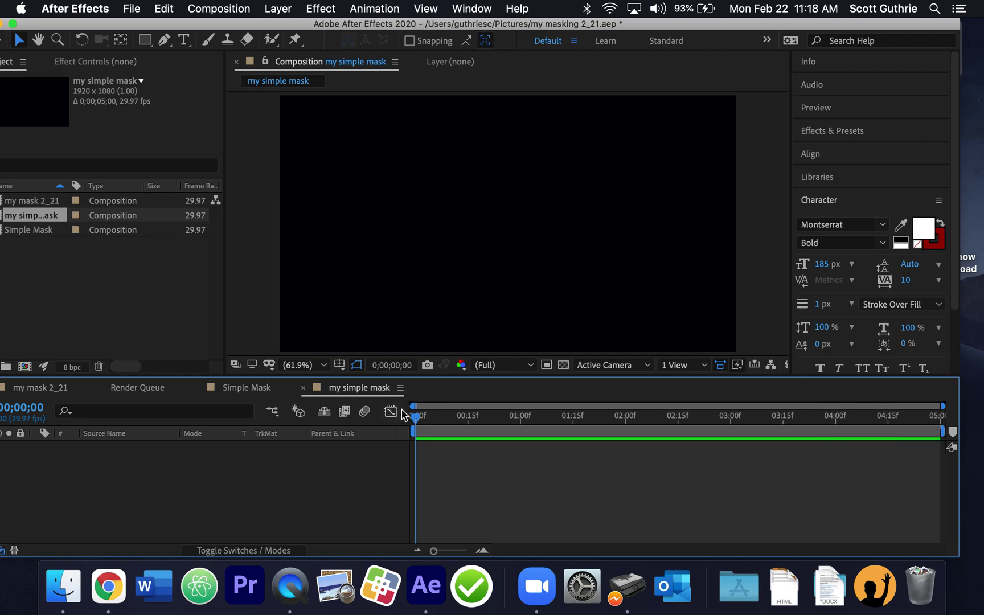
left_click_drag(418, 420, 943, 420)
key("Page_Up")
key("Page_Up")
key("Page_Up")
key("Page_Up")
key("Page_Up")
key("Page_Up")
key("Page_Up")
key("Page_Up")
key("Page_Up")
key("Page_Up")
key("Page_Up")
key("Page_Up")
key("Page_Up")
key("Page_Up")
key("Page_Up")
key("Page_Up")
key("Page_Up")
key("Page_Up")
key("Page_Up")
key("Page_Up")
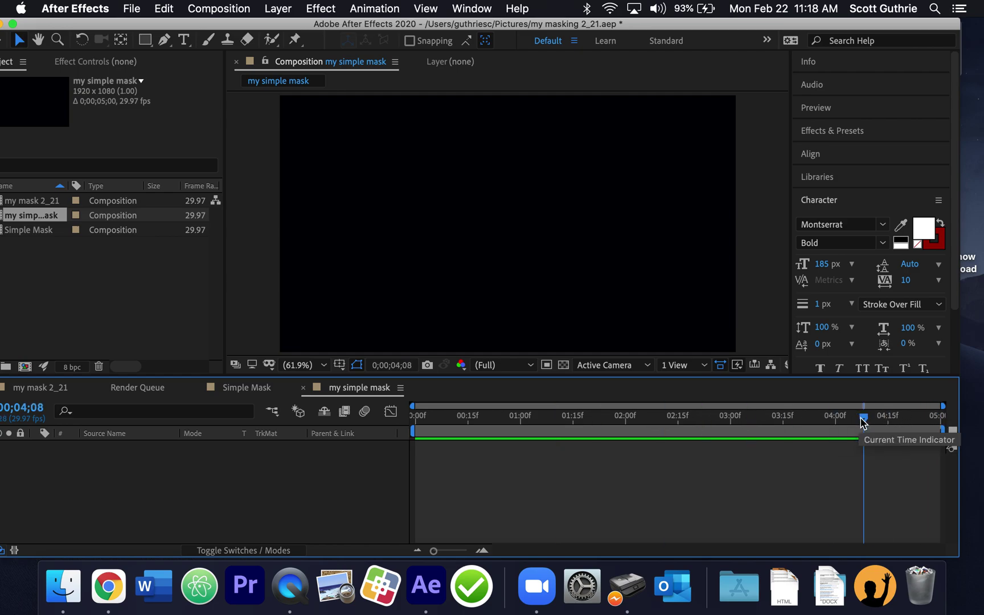
left_click_drag(864, 420, 416, 418)
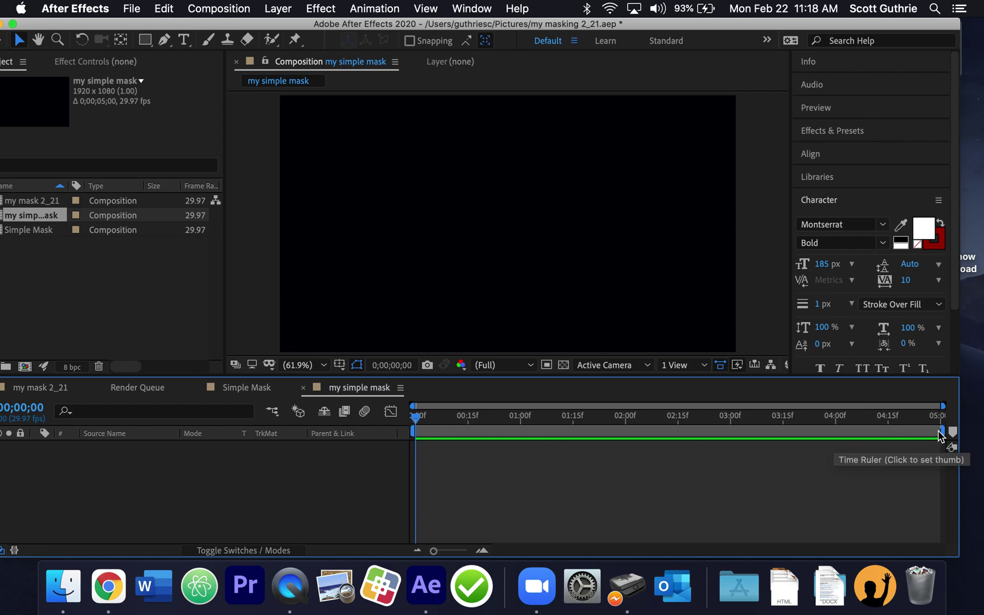
left_click_drag(941, 433, 880, 432)
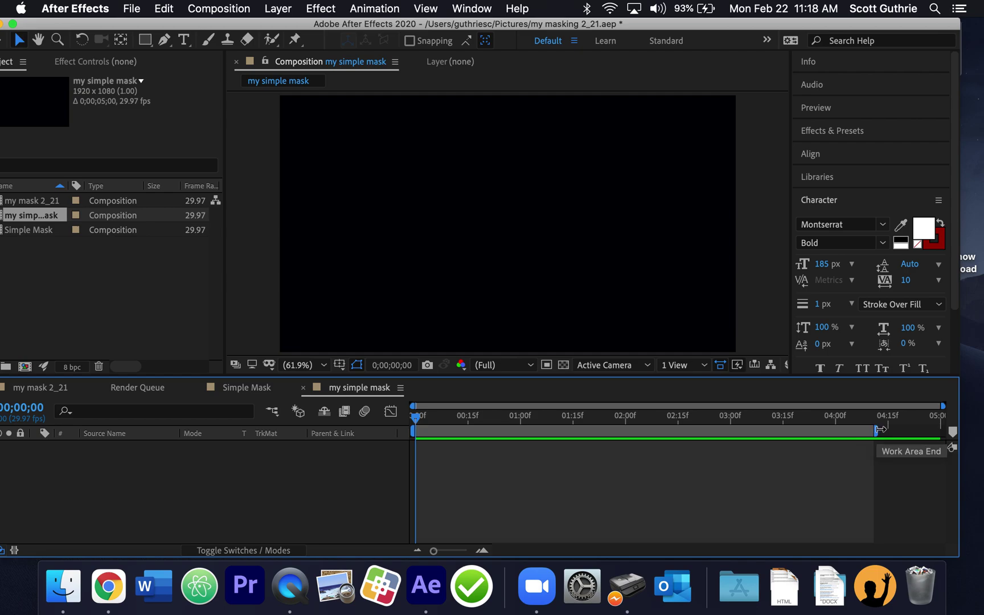
left_click_drag(880, 430, 634, 431)
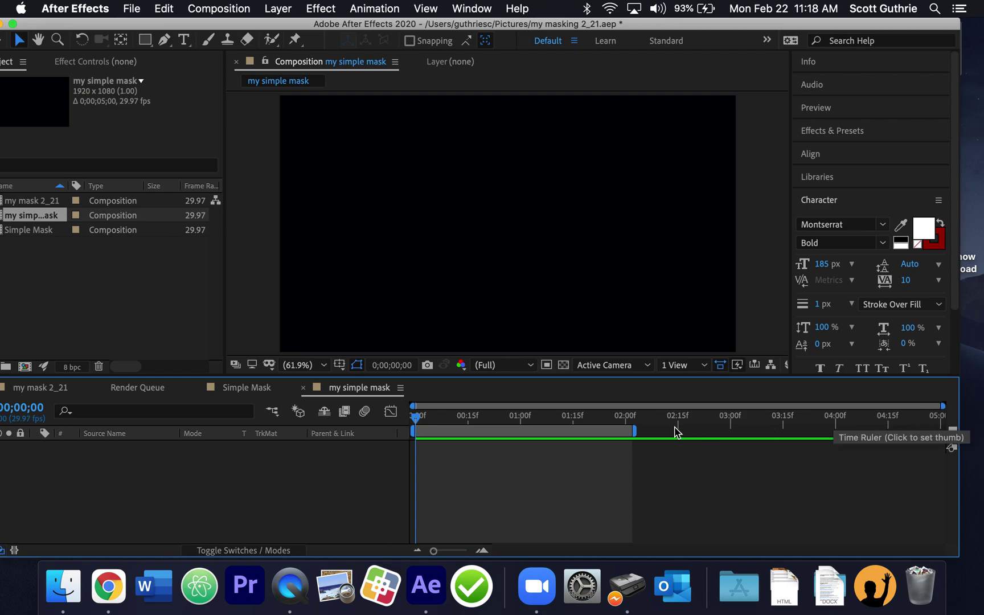
left_click_drag(640, 427, 539, 428)
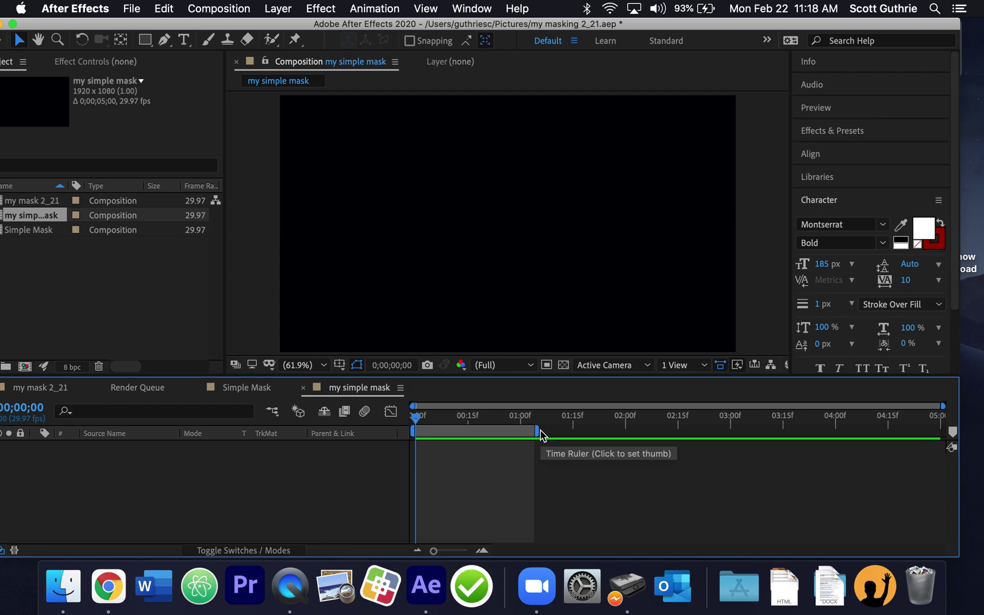
left_click_drag(540, 436, 983, 426)
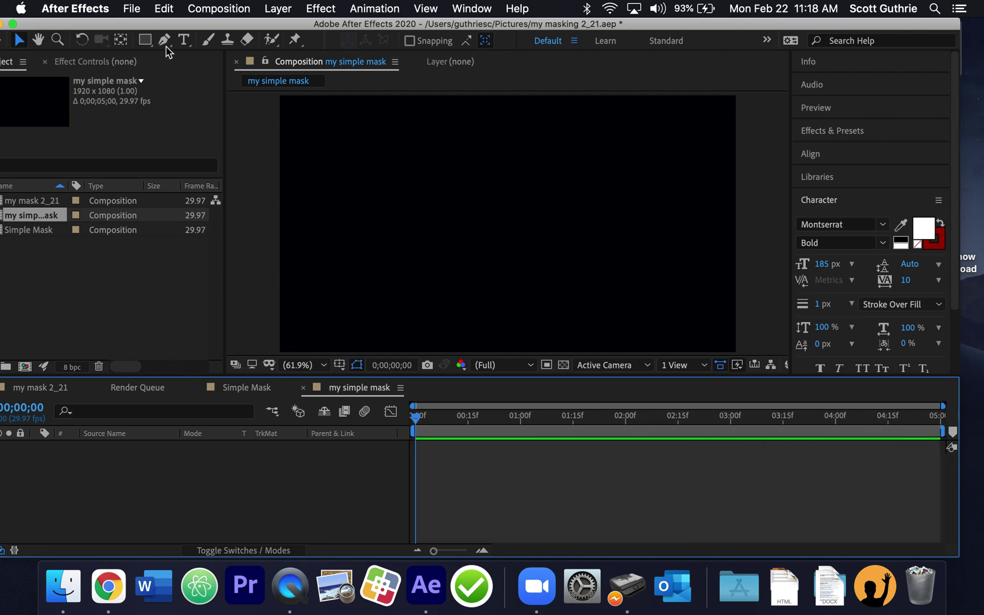
Start a new text layer in the composition with the Type tool
left_click(184, 41)
left_click(441, 199)
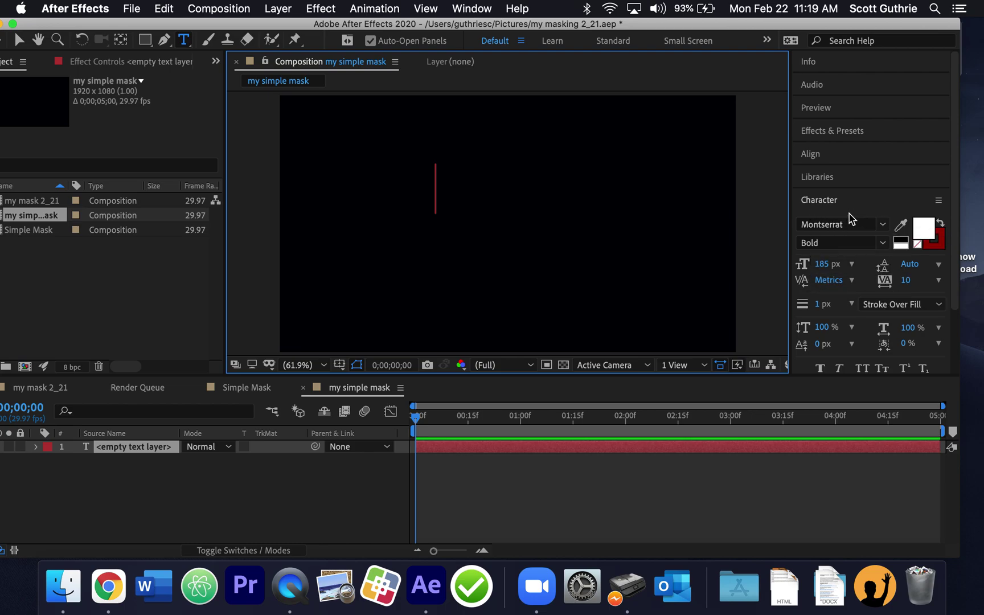
left_click(473, 9)
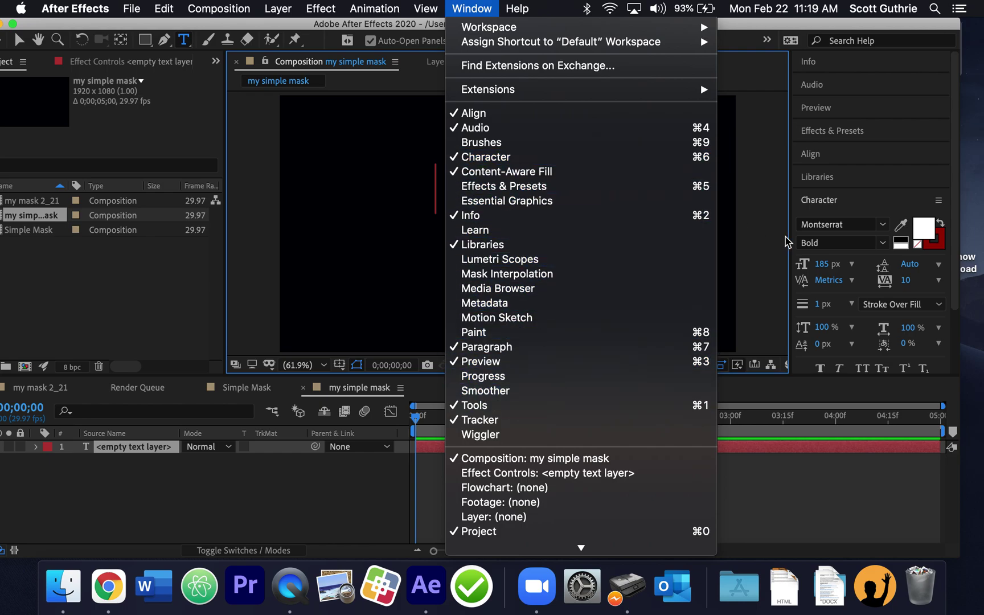
left_click(786, 243)
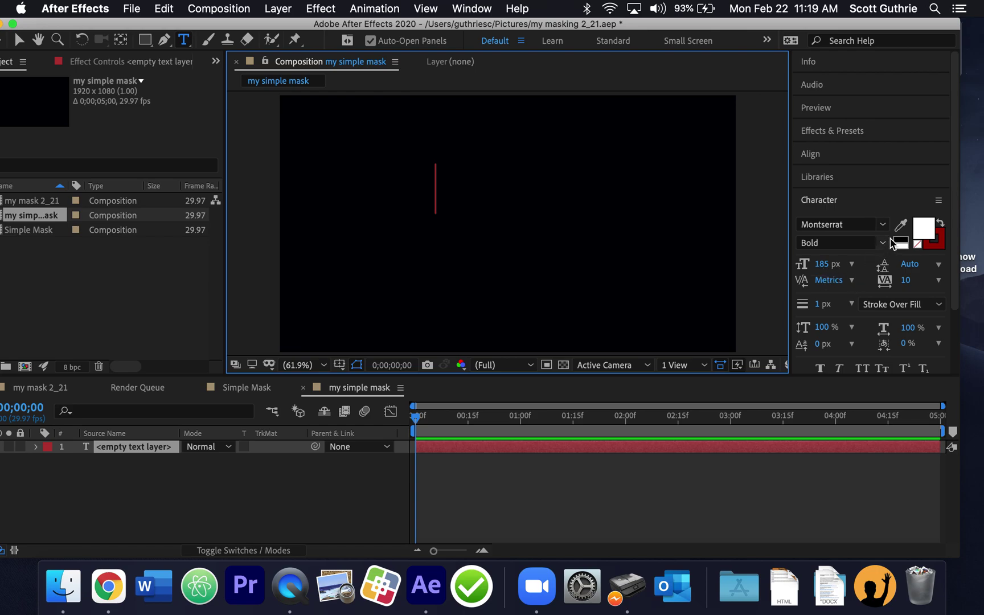
Set the font to Montserrat Black Italic and type 'Text here'
left_click(884, 225)
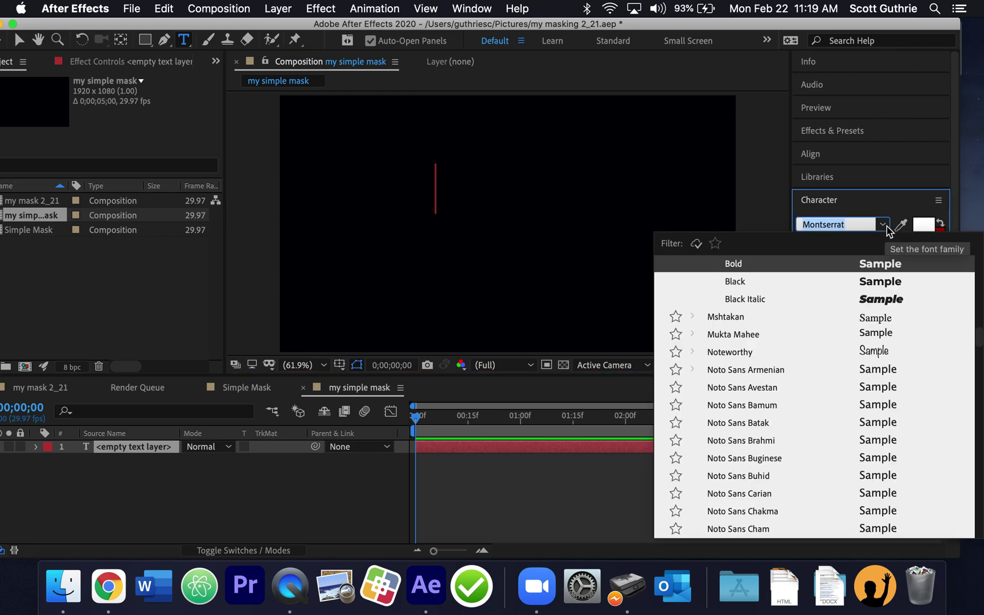
left_click(872, 299)
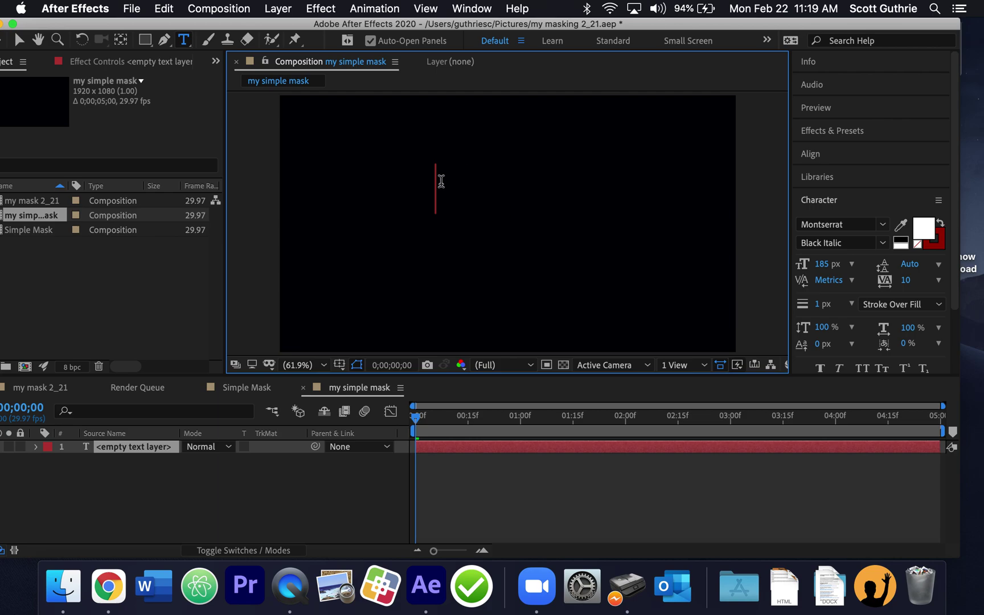
type("Text here")
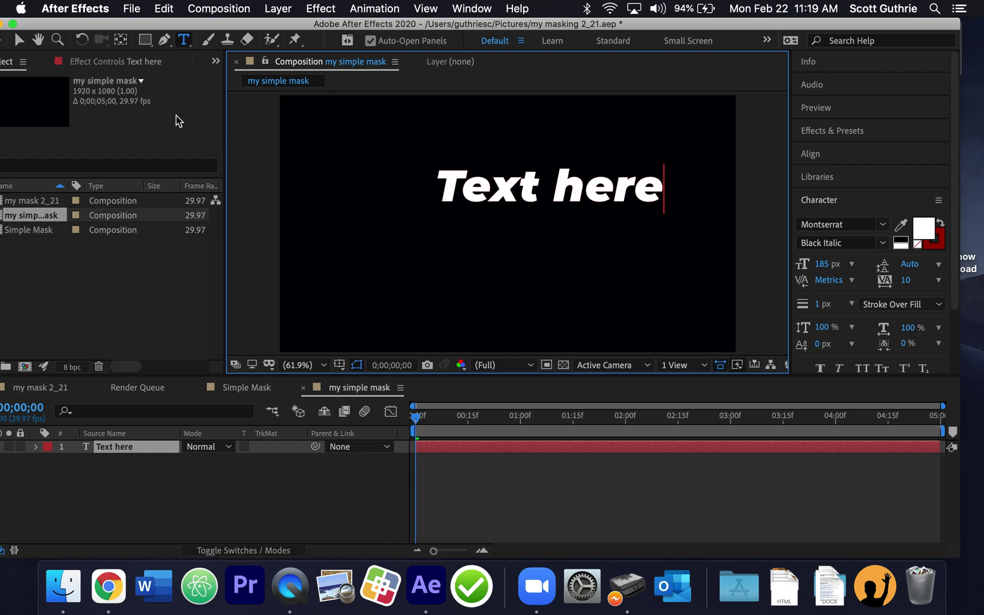
left_click_drag(154, 27, 202, 29)
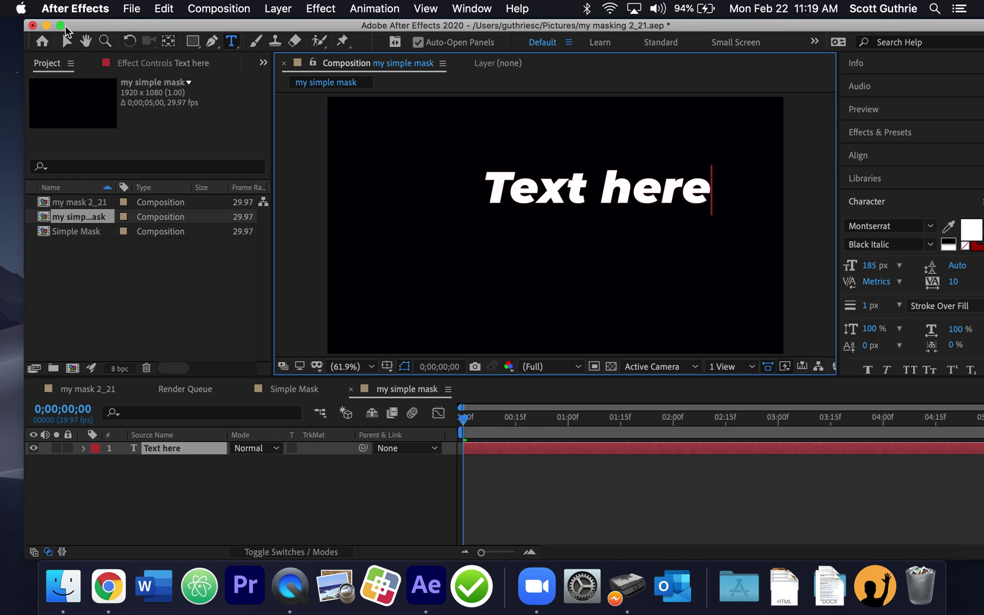
Enlarge 'Text here' from 185 to 225 px and place it slightly lower-left, near centre
left_click(64, 38)
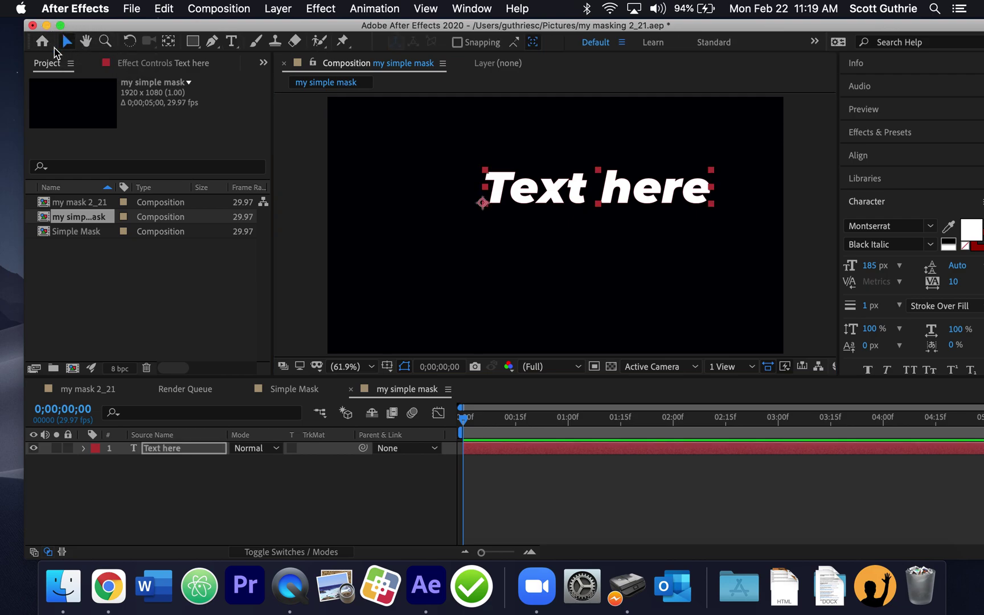
left_click_drag(562, 192, 513, 208)
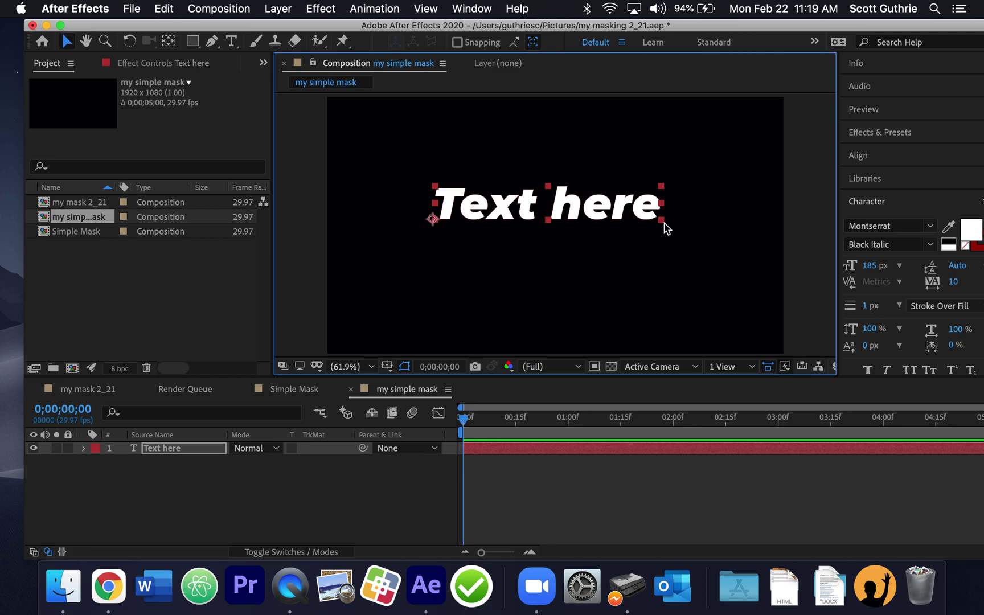
mouse_move(664, 224)
left_mouse_down()
mouse_move(690, 236)
mouse_move(682, 242)
left_mouse_up()
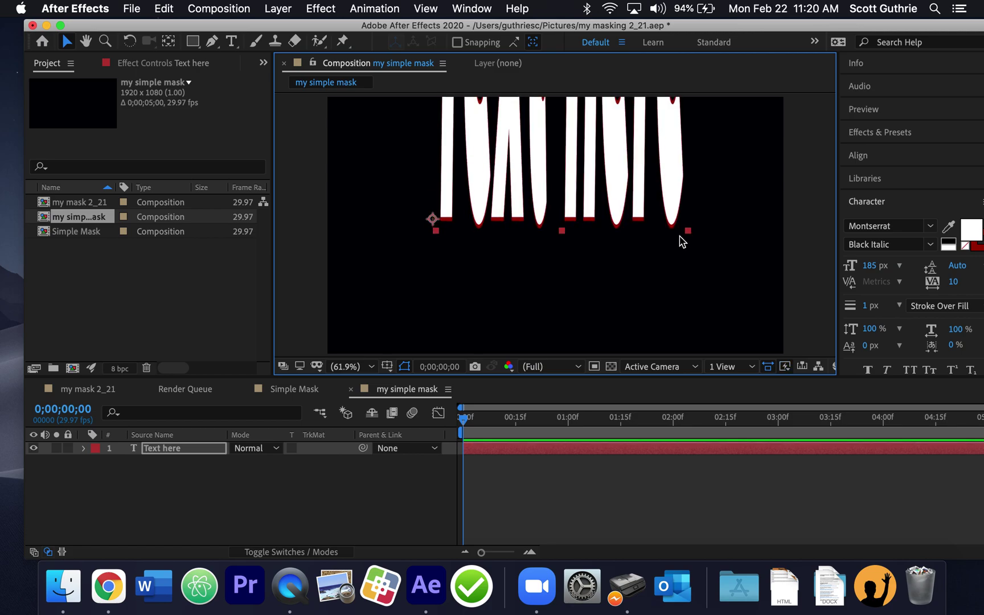
key("super+z")
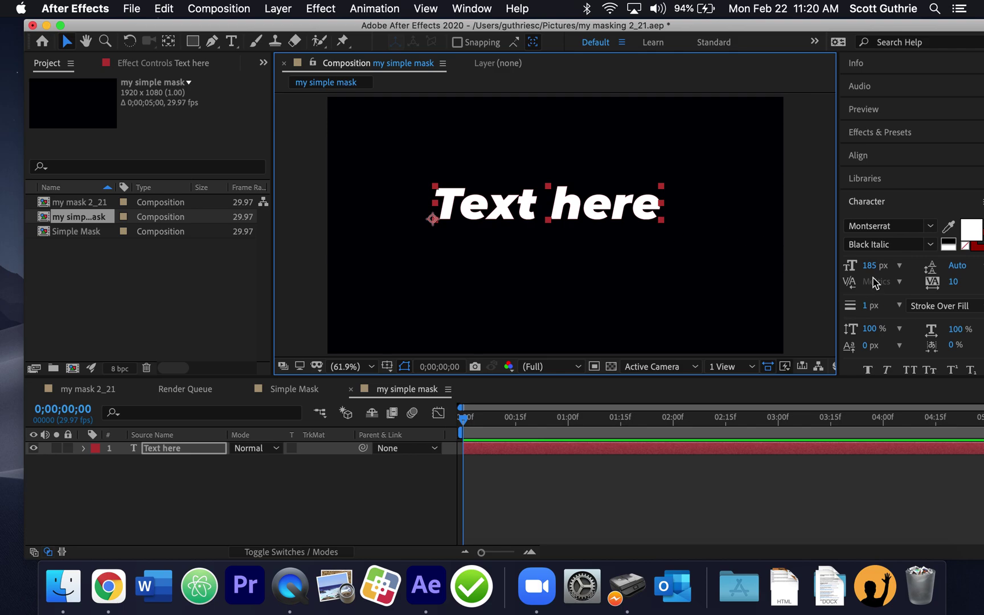
left_click_drag(870, 266, 898, 265)
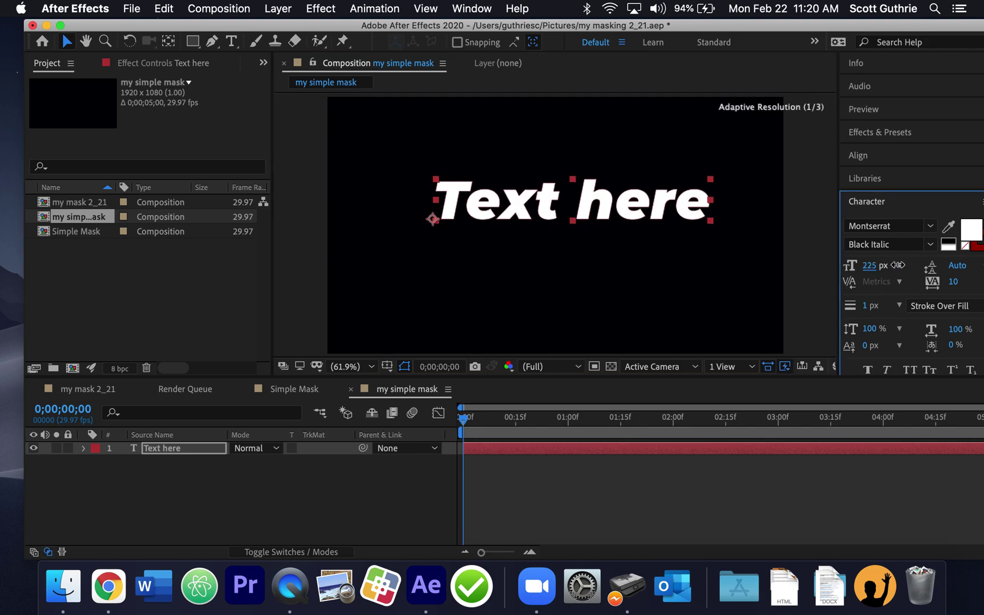
left_click_drag(593, 206, 577, 223)
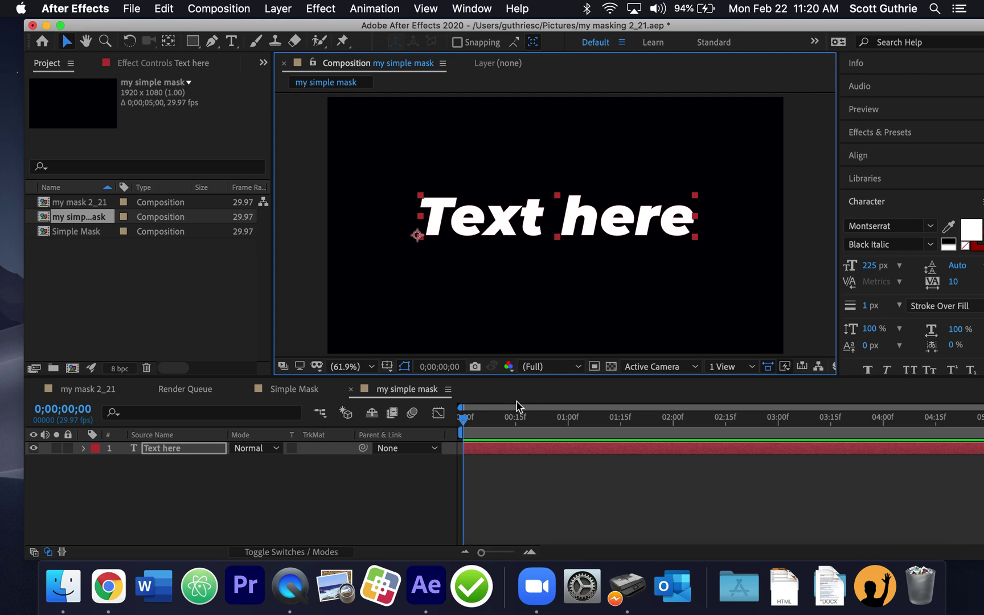
left_click(574, 453)
Center the 'Text here' layer's anchor point in its layer content via Layer > Transform
left_click(285, 10)
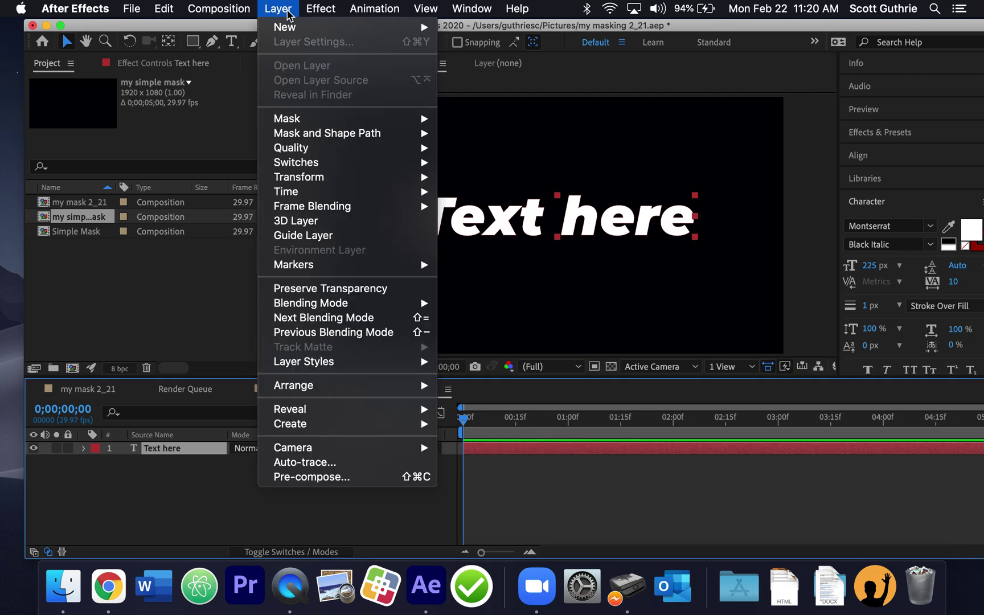
mouse_move(375, 177)
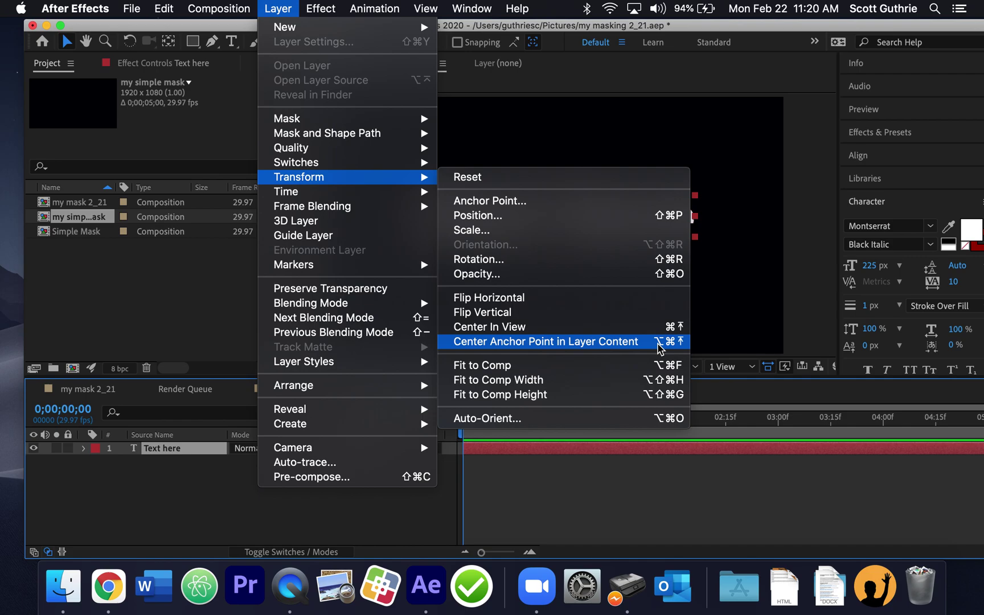
left_click(659, 343)
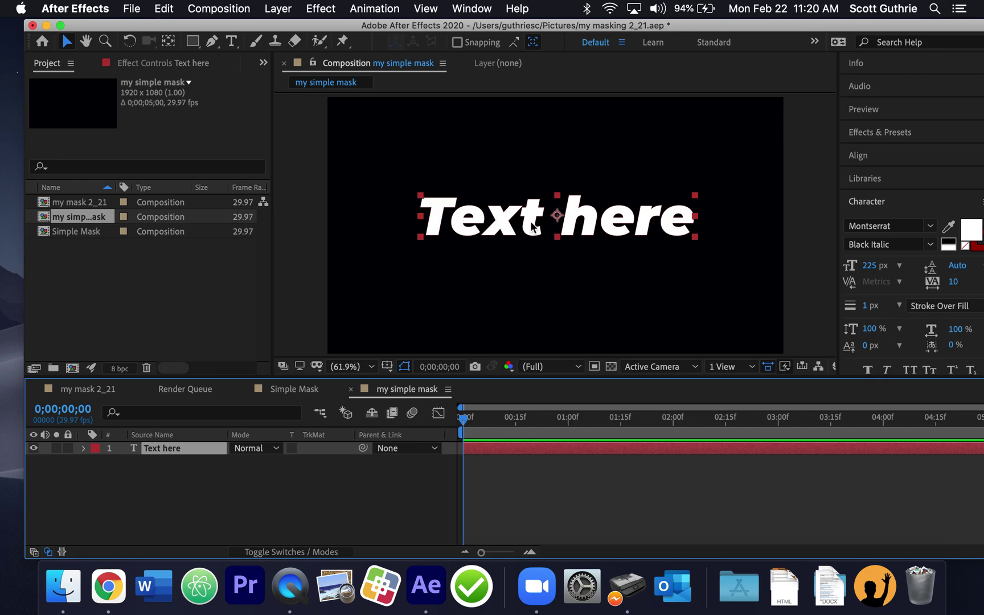
left_click(558, 166)
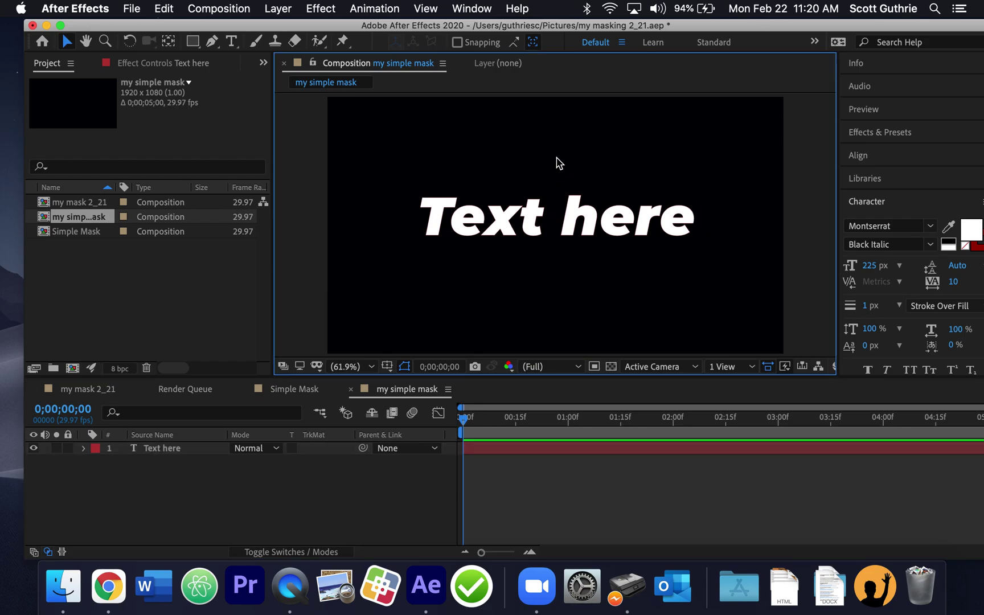
left_click(535, 228)
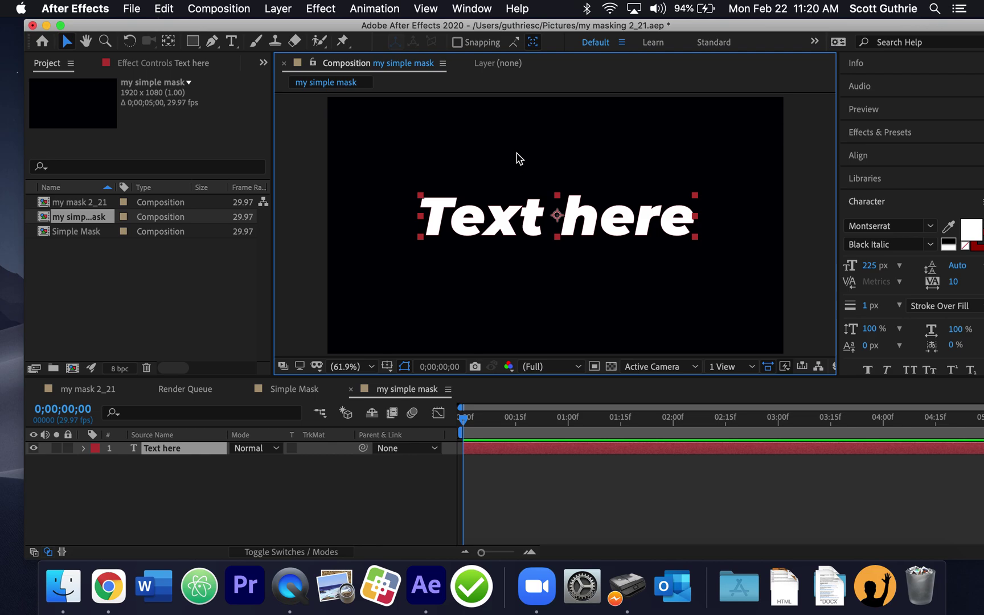
Deselect the text and choose the Rectangle tool from the shape tools
left_click(519, 159)
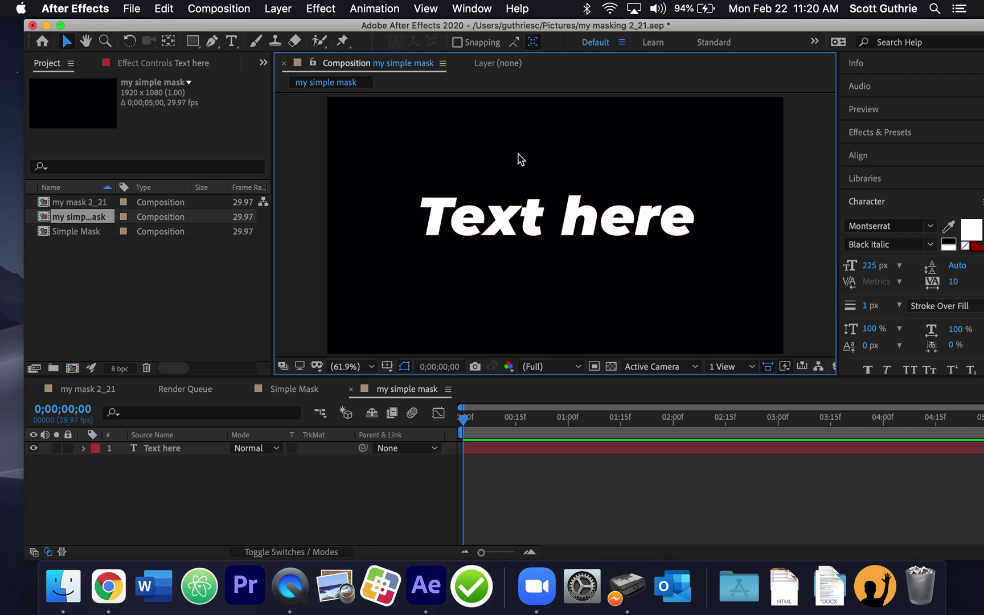
left_click(200, 49)
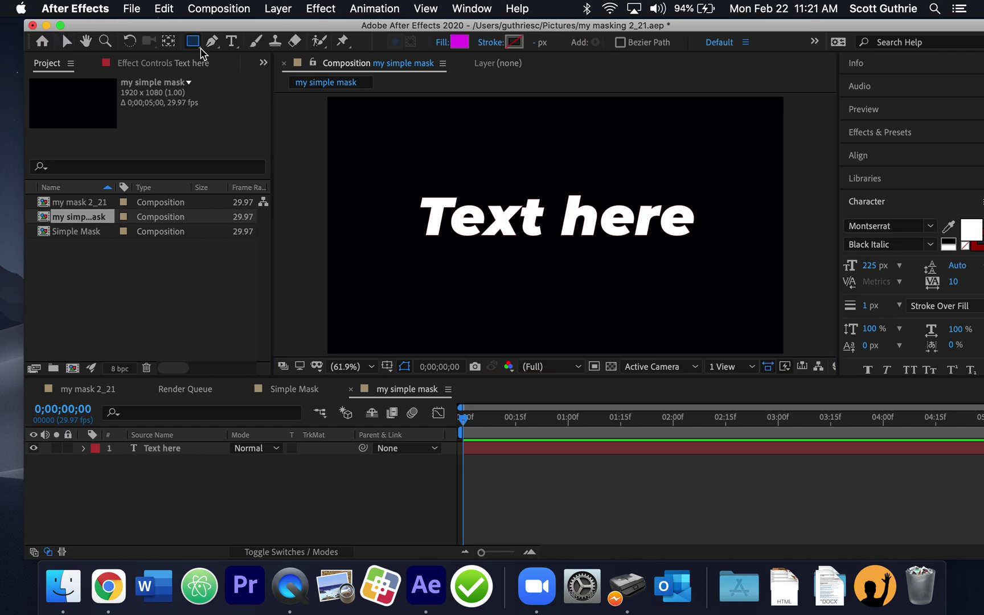
left_click(200, 49)
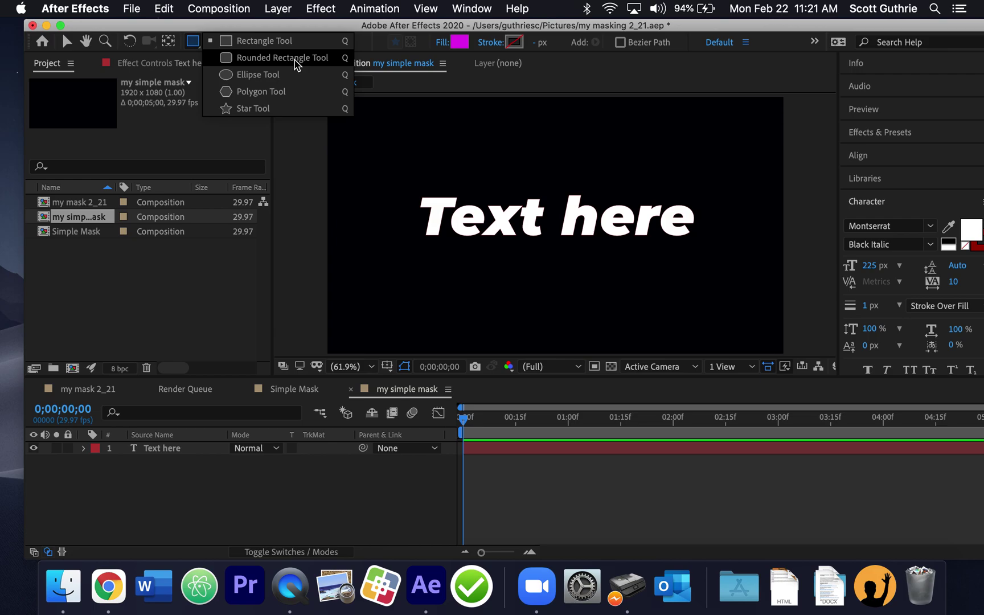
left_click(288, 41)
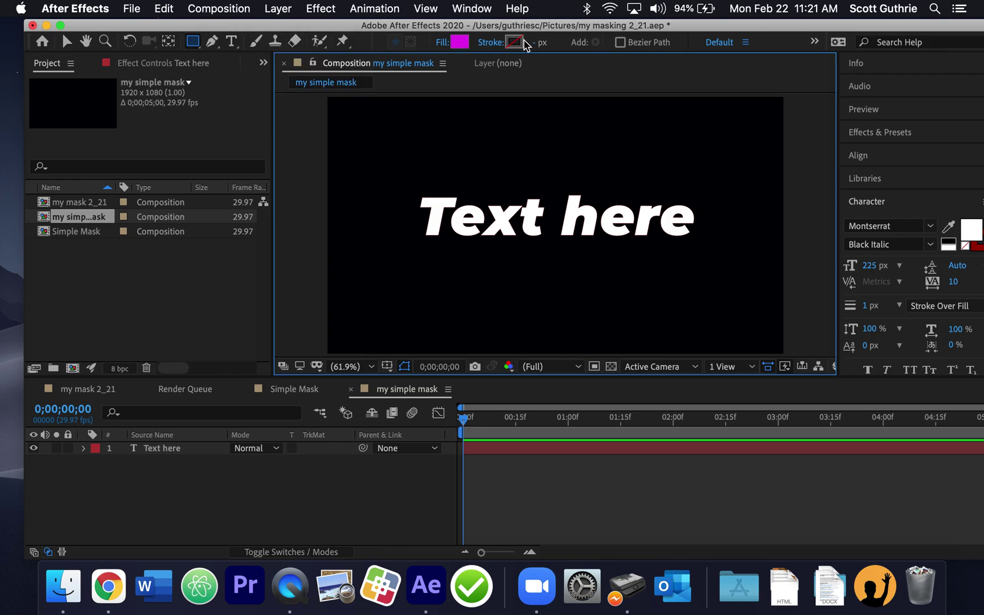
Set the fill colour for new shapes to bright green
left_click(499, 44)
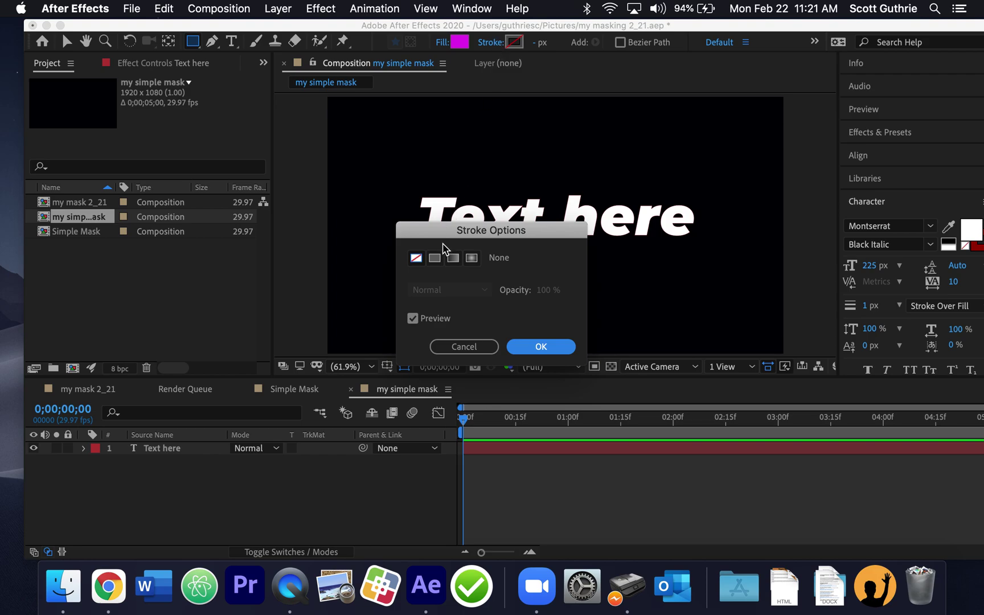
left_click(435, 258)
left_click(541, 347)
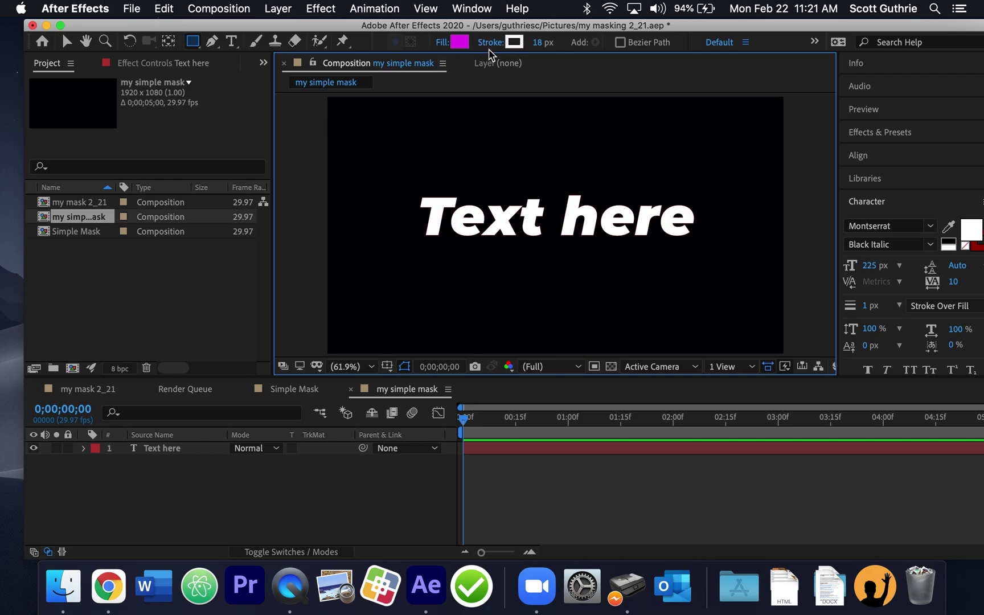
left_click(460, 43)
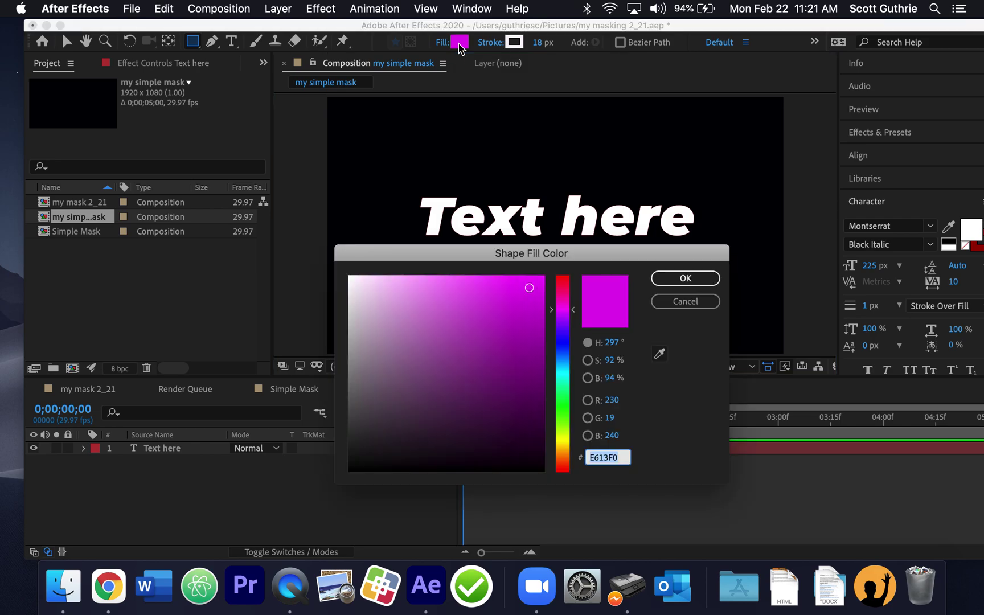
left_click(563, 404)
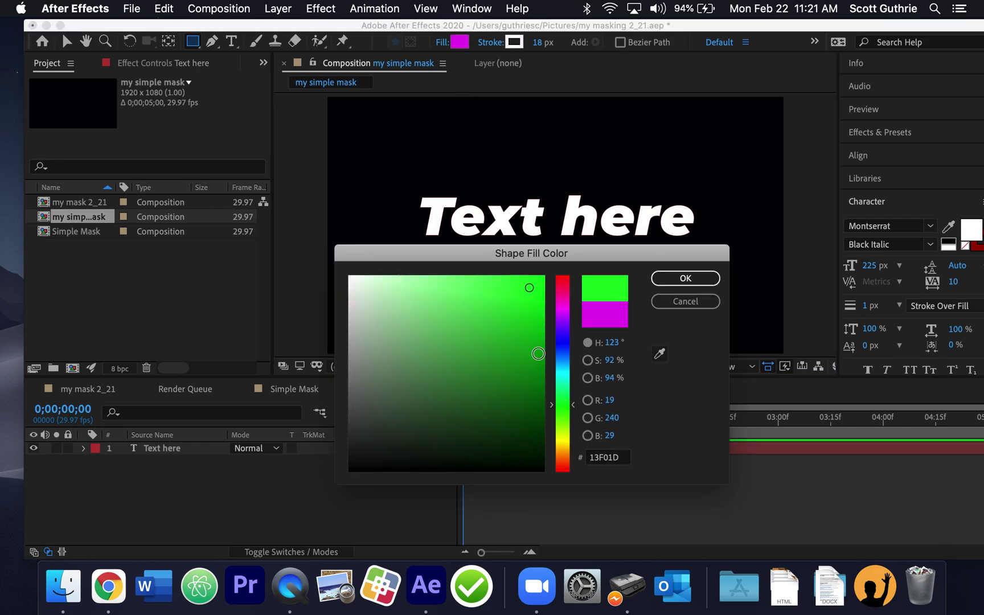
mouse_move(536, 316)
left_mouse_down()
mouse_move(530, 289)
mouse_move(525, 308)
left_mouse_up()
left_click(678, 278)
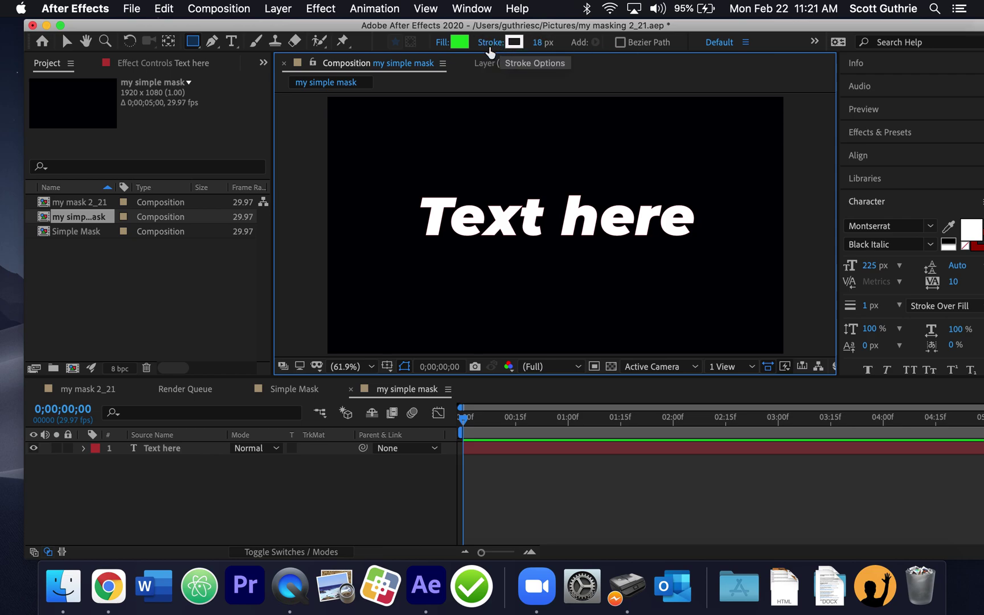
Set the stroke to None and draw a green rectangle over the top of the text
left_click(489, 46)
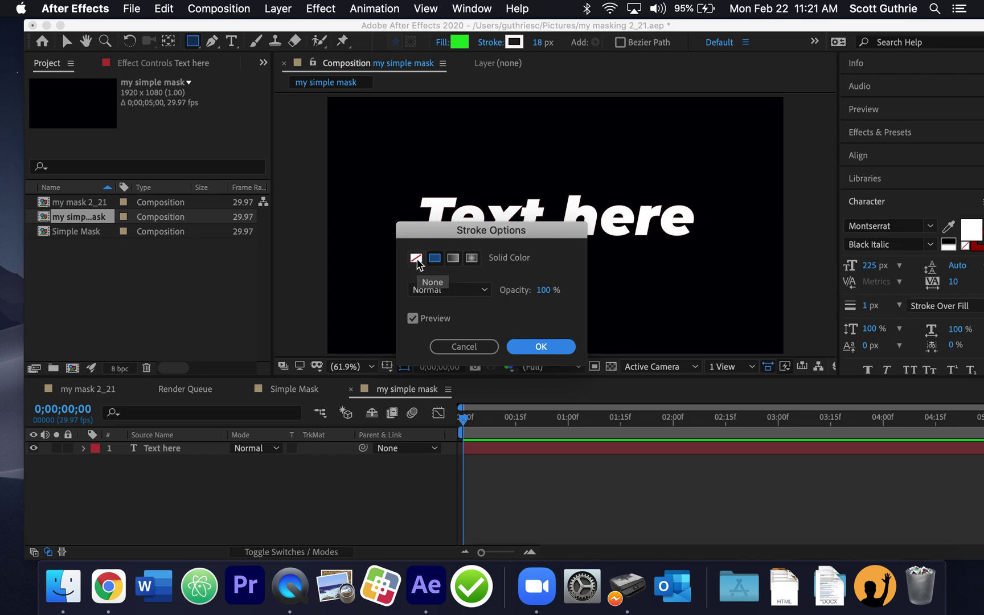
left_click(417, 258)
left_click(521, 345)
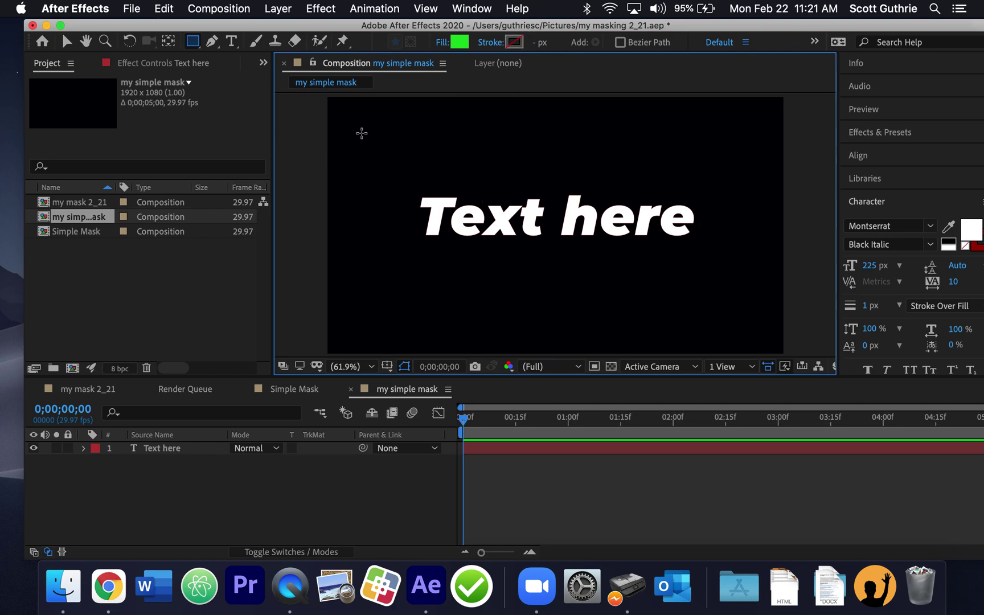
mouse_move(370, 127)
left_mouse_down()
mouse_move(575, 202)
mouse_move(743, 199)
mouse_move(738, 222)
left_mouse_up()
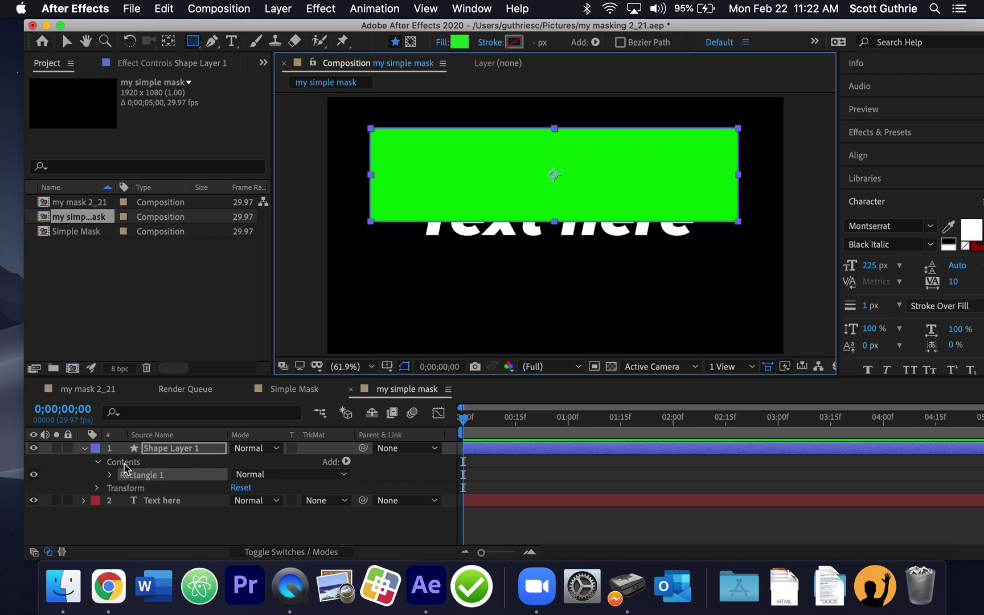
Collapse Shape Layer 1, move it below Text here, then back above it
left_click(89, 454)
left_click(85, 449)
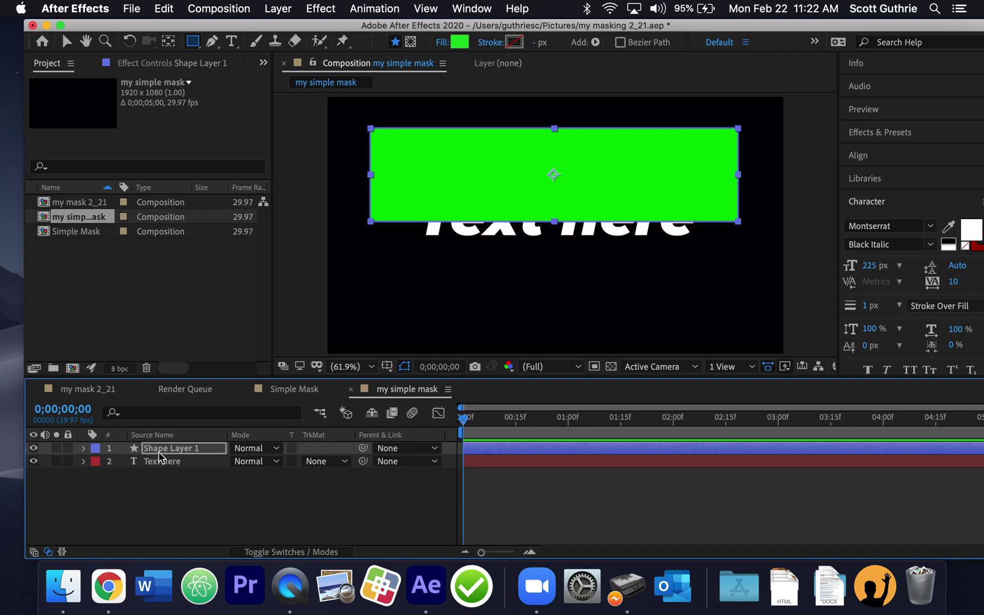
left_click_drag(179, 450, 177, 472)
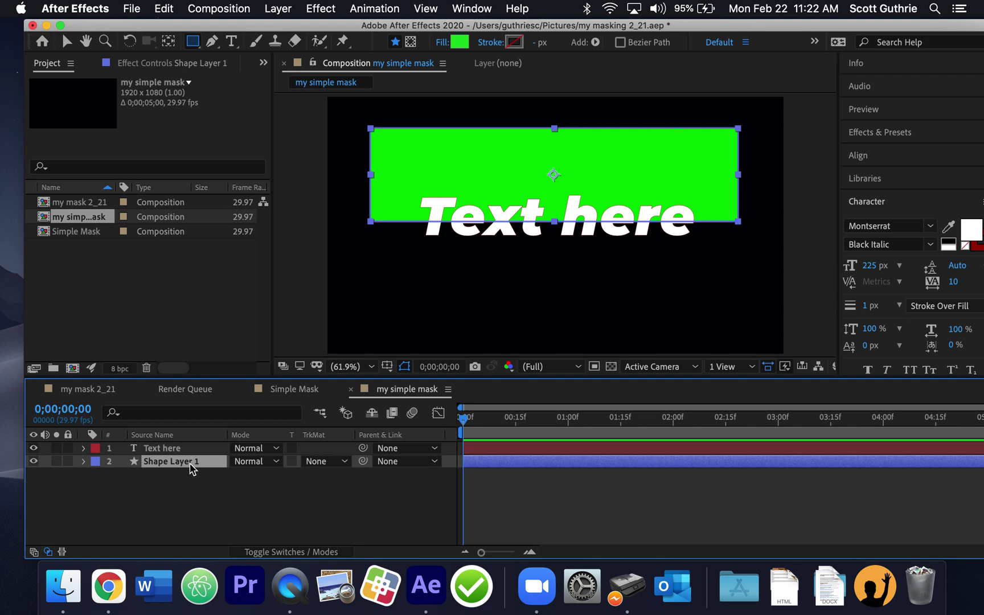
left_click_drag(189, 468, 195, 450)
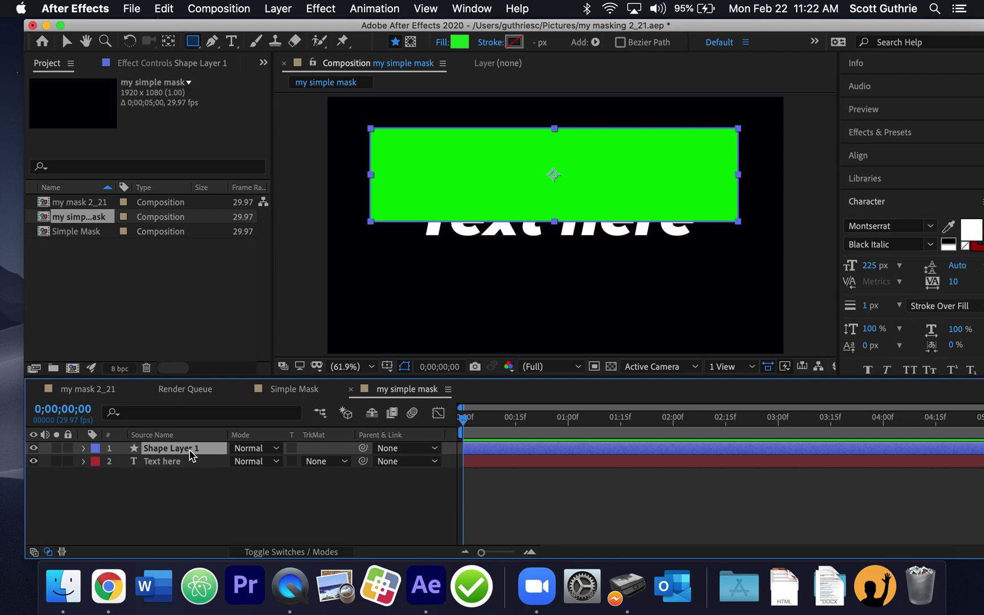
Rename Shape Layer 1 to 'mask1'
key("Return")
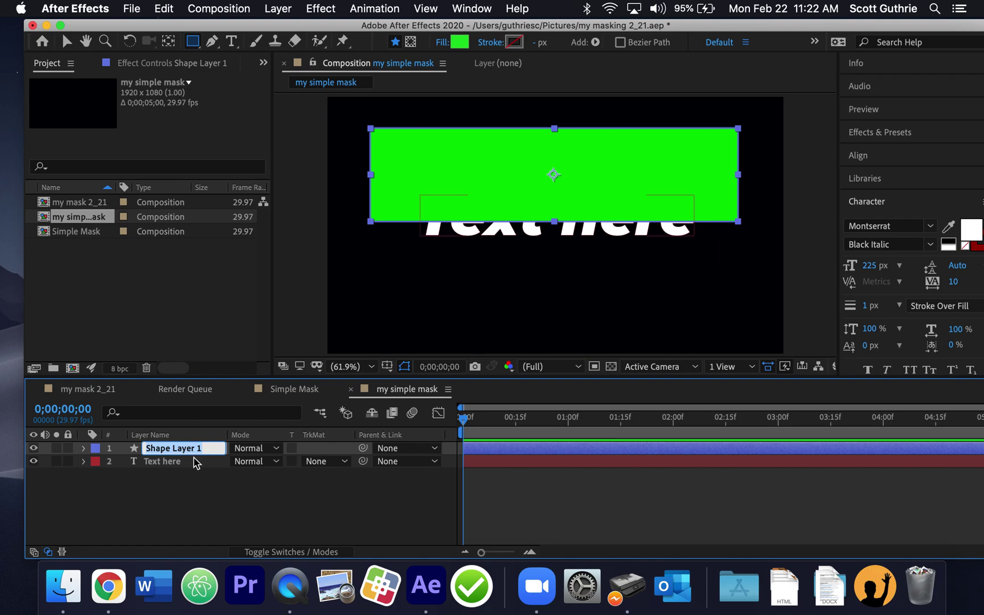
type("mask1")
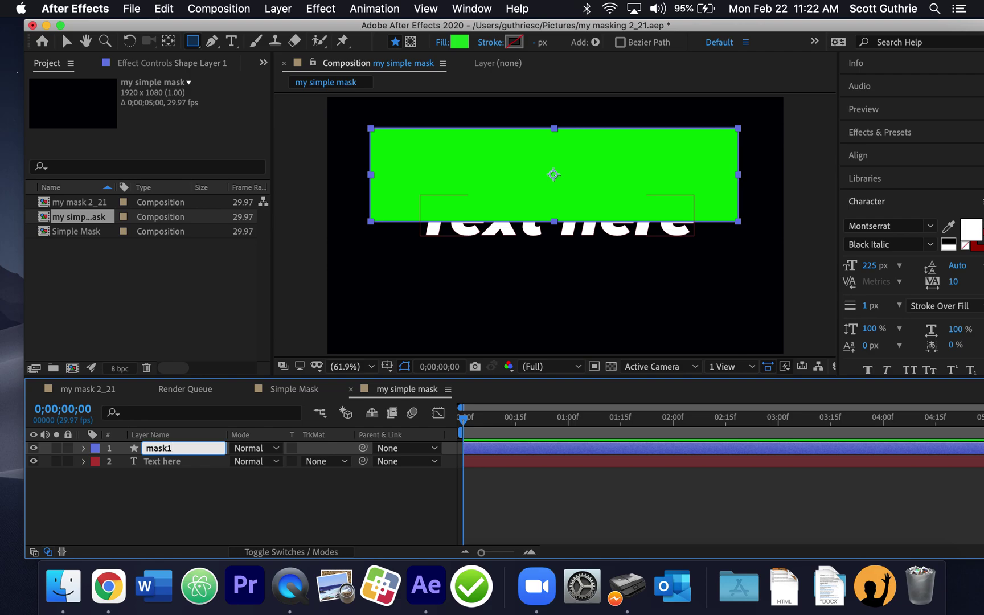
left_click(200, 497)
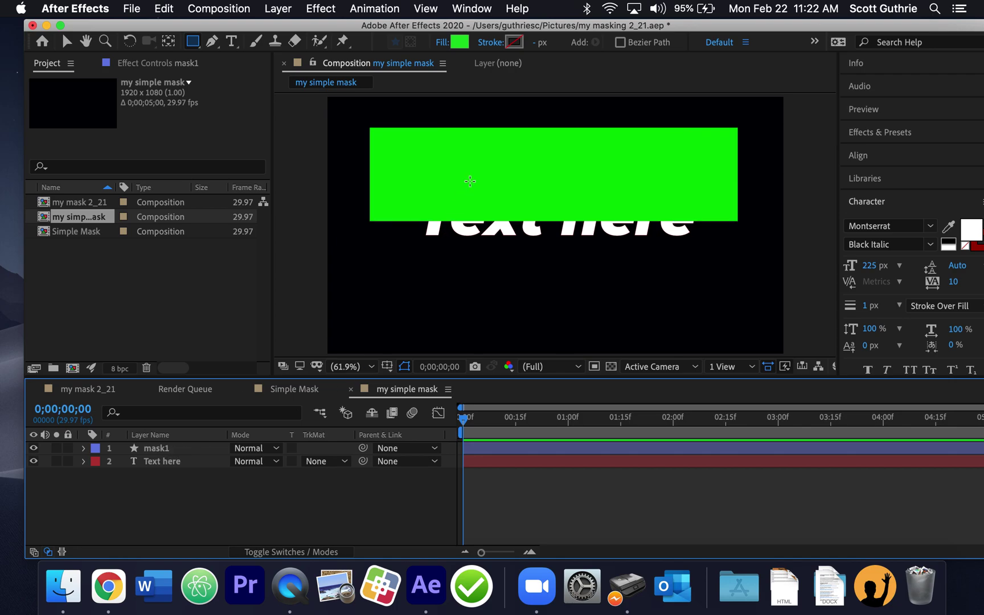
Move the green mask1 rectangle down so it covers the 'Text here' lettering
left_click(67, 41)
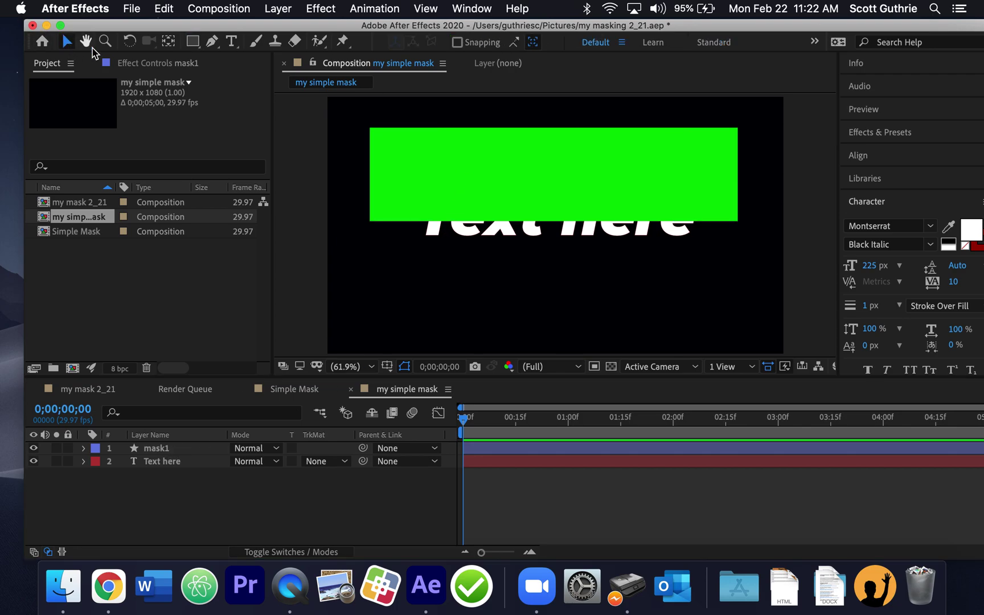
left_click_drag(513, 158, 513, 201)
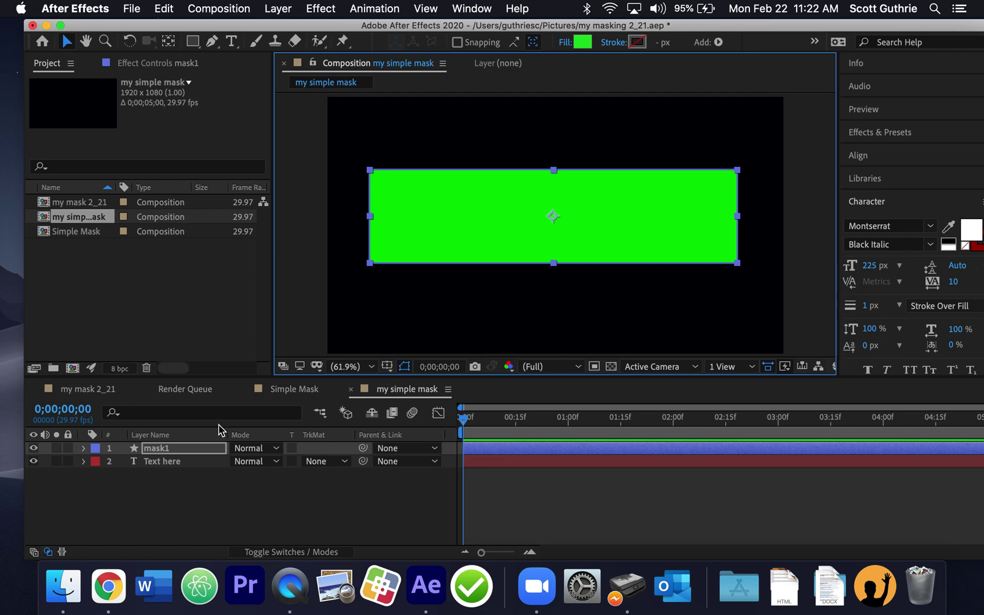
left_click(313, 553)
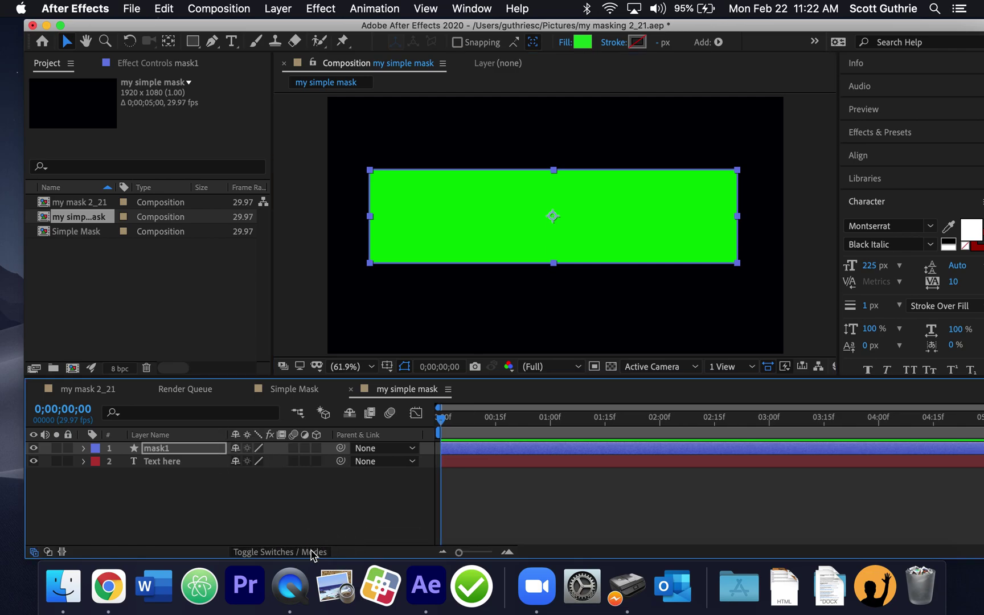
left_click(313, 553)
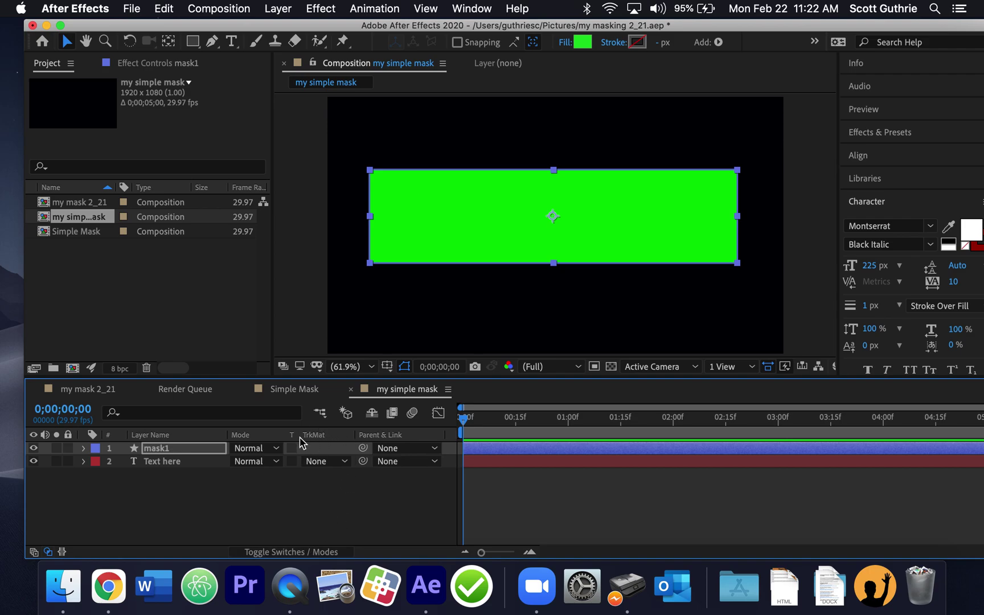
Show the Mode/Track Matte columns and open the Text here layer's track matte menu
left_click(326, 554)
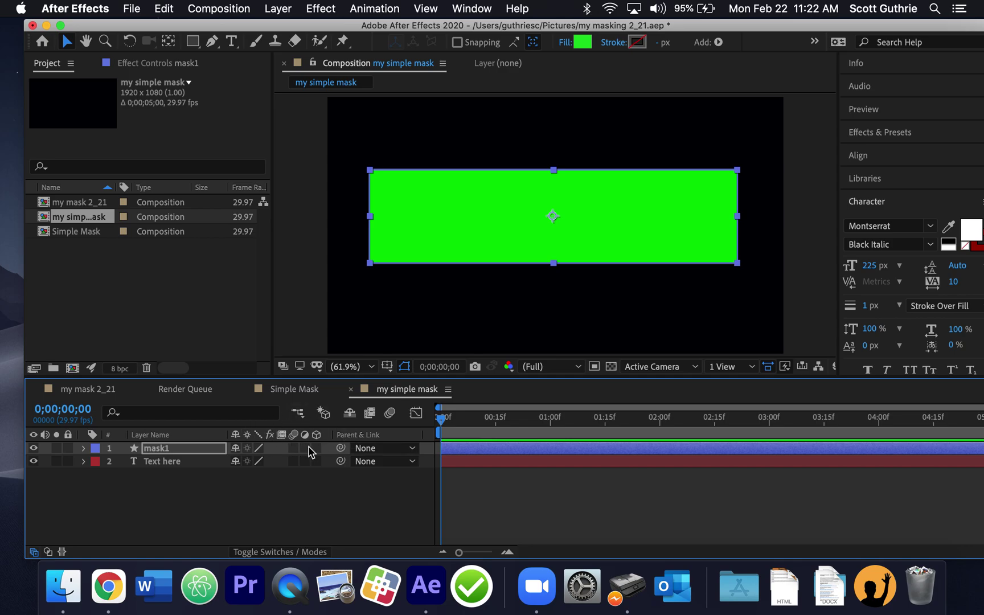
left_click(317, 550)
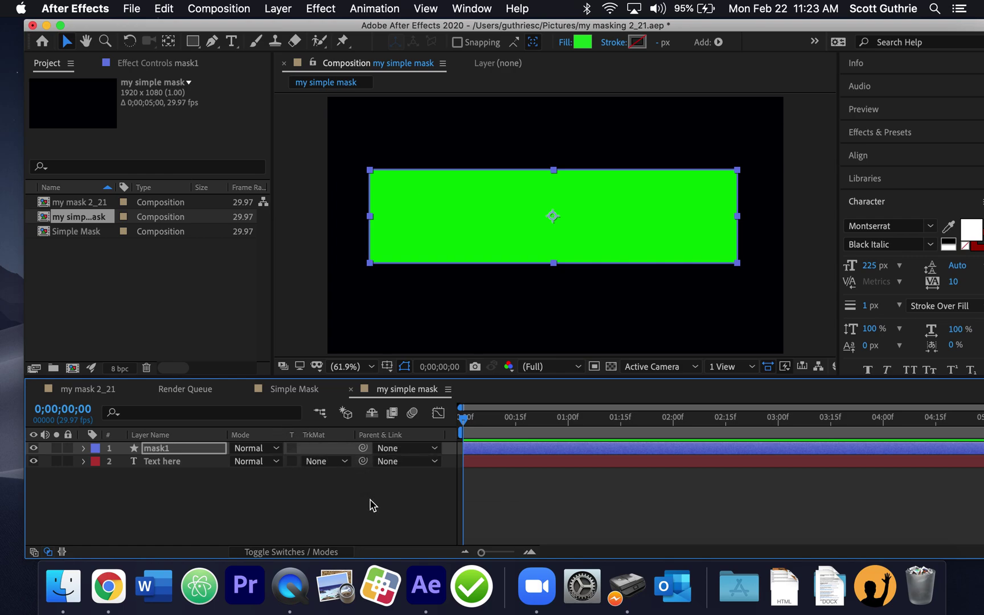
left_click(194, 466)
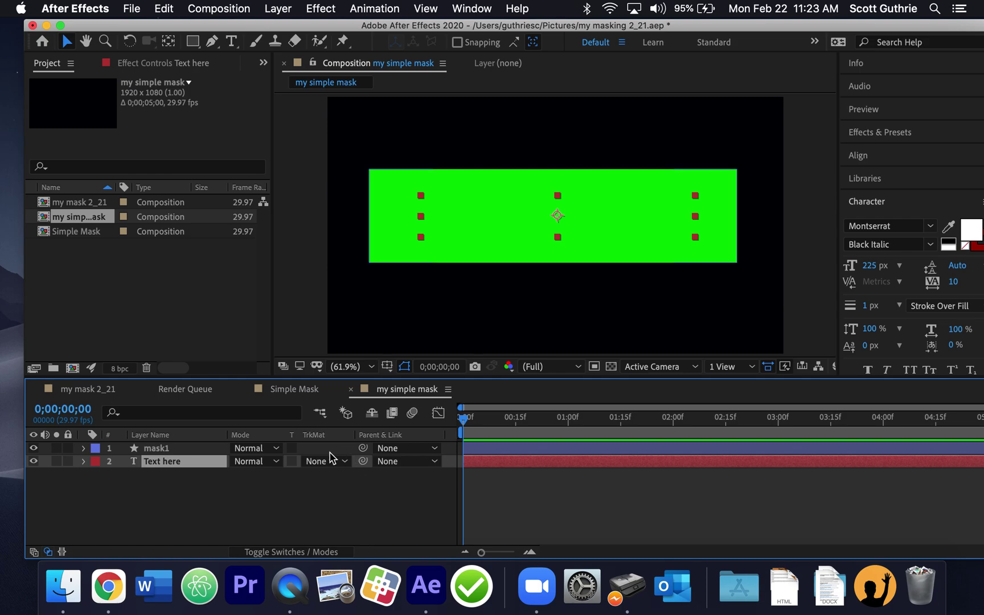
left_click(345, 463)
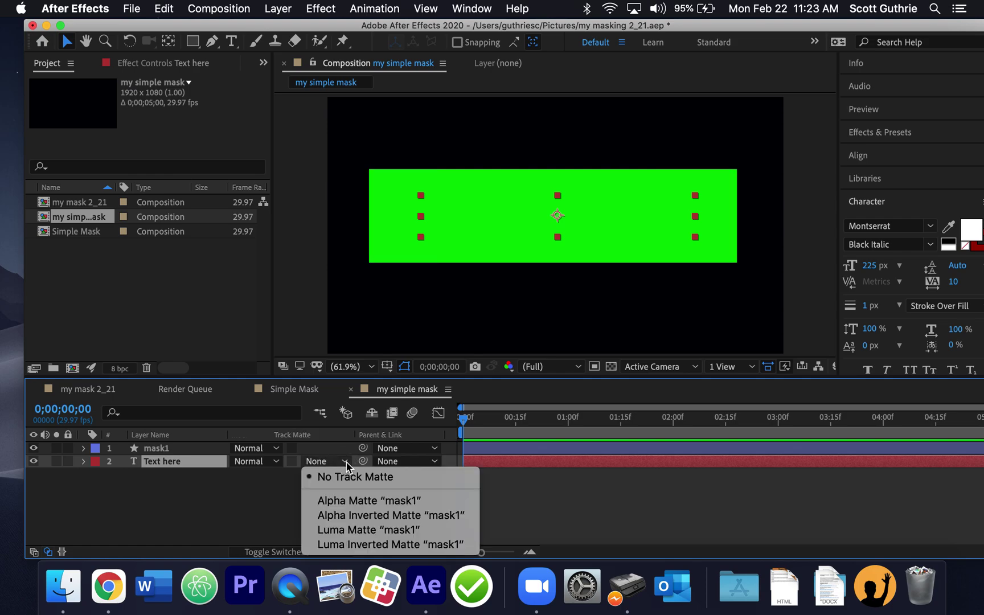
Set Text here's track matte to Alpha Matte 'mask1' and nudge the text down slightly
left_click(368, 502)
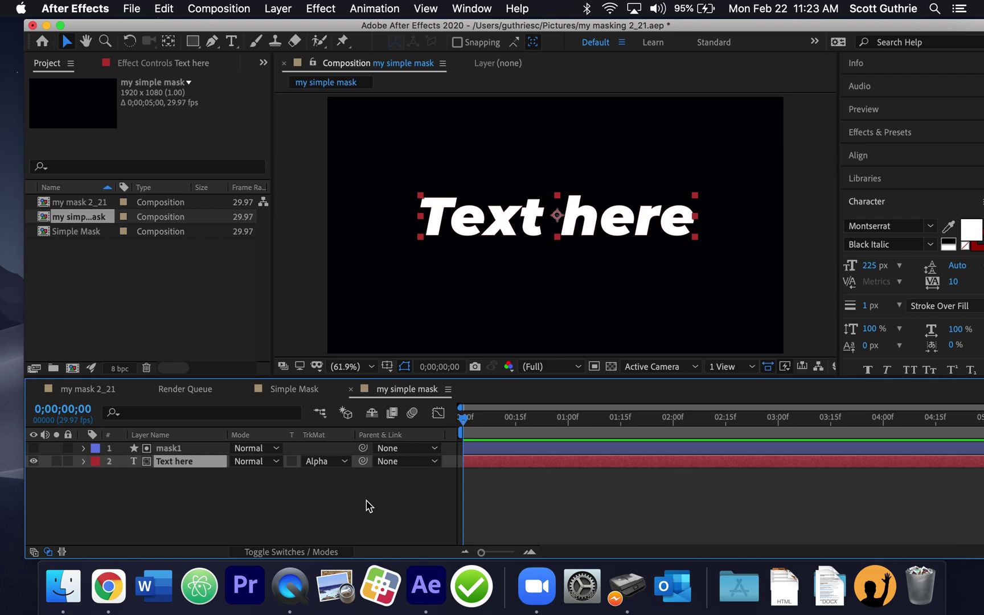
mouse_move(465, 226)
left_mouse_down()
mouse_move(457, 306)
mouse_move(474, 147)
mouse_move(470, 230)
left_mouse_up()
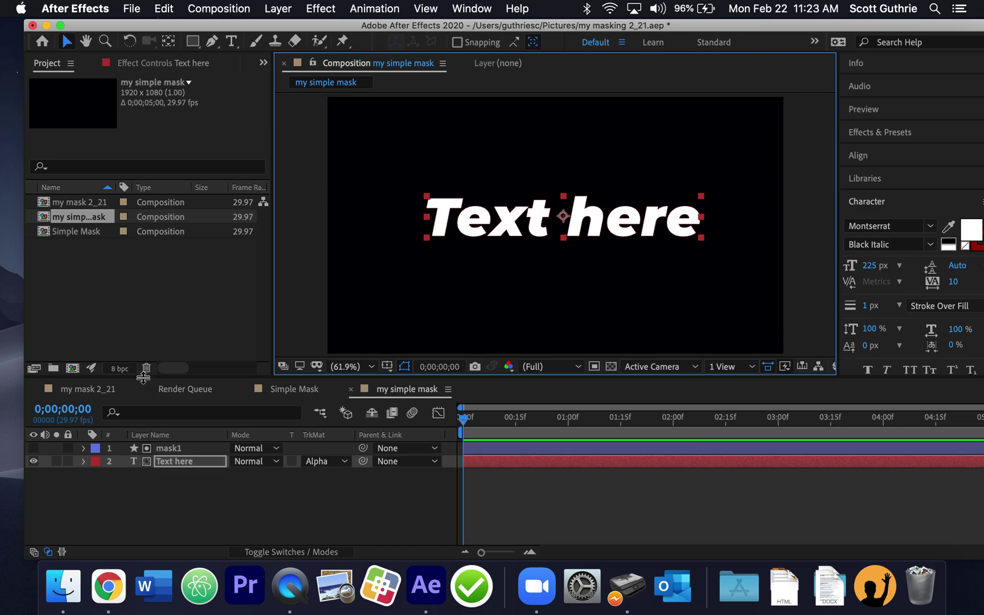
left_click(201, 449)
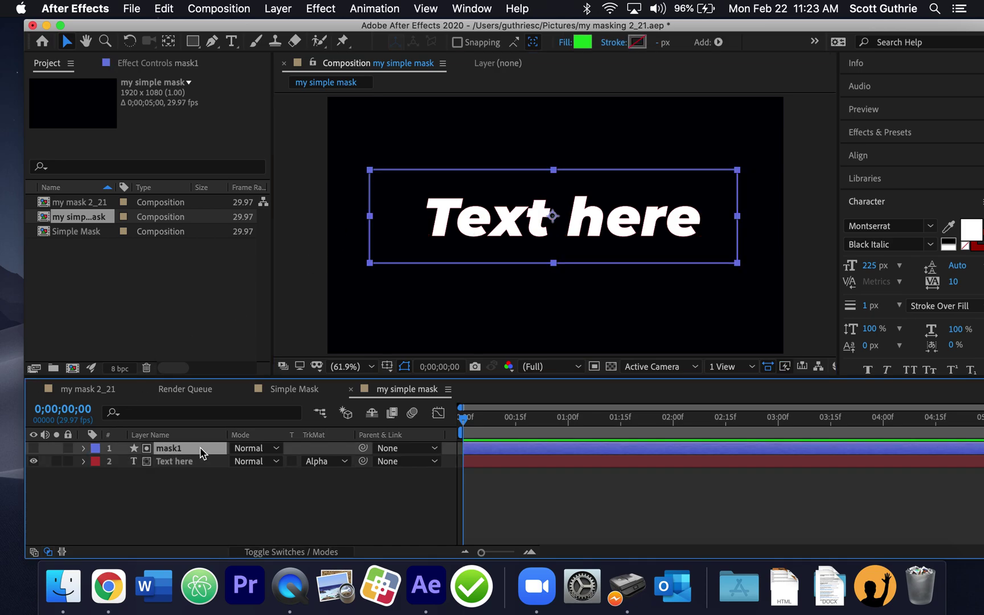
Reveal Text here's Position (991.6,502.3) and set its first keyframe at 0;00;00;00
left_click(208, 463)
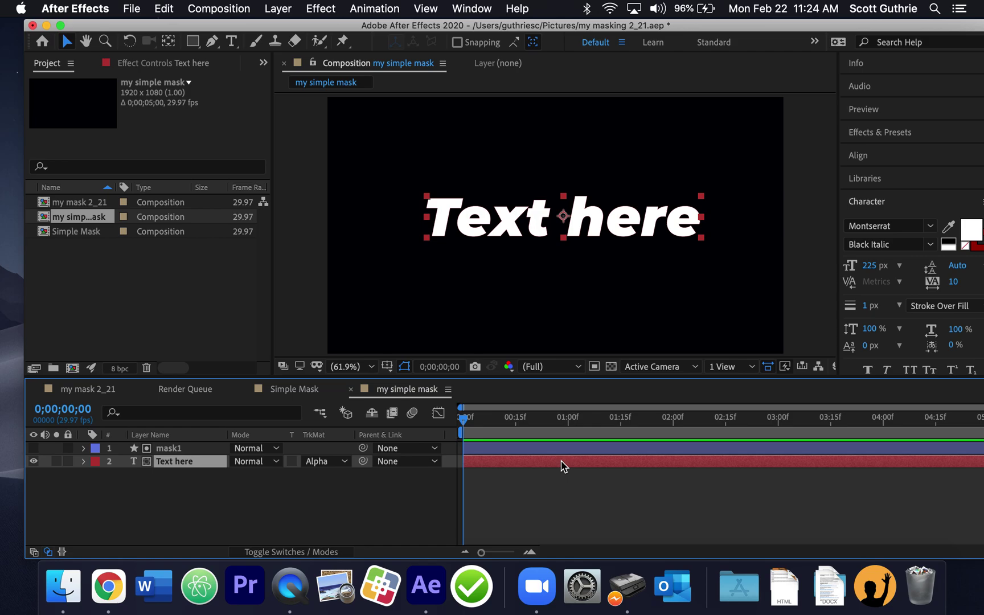
key("p")
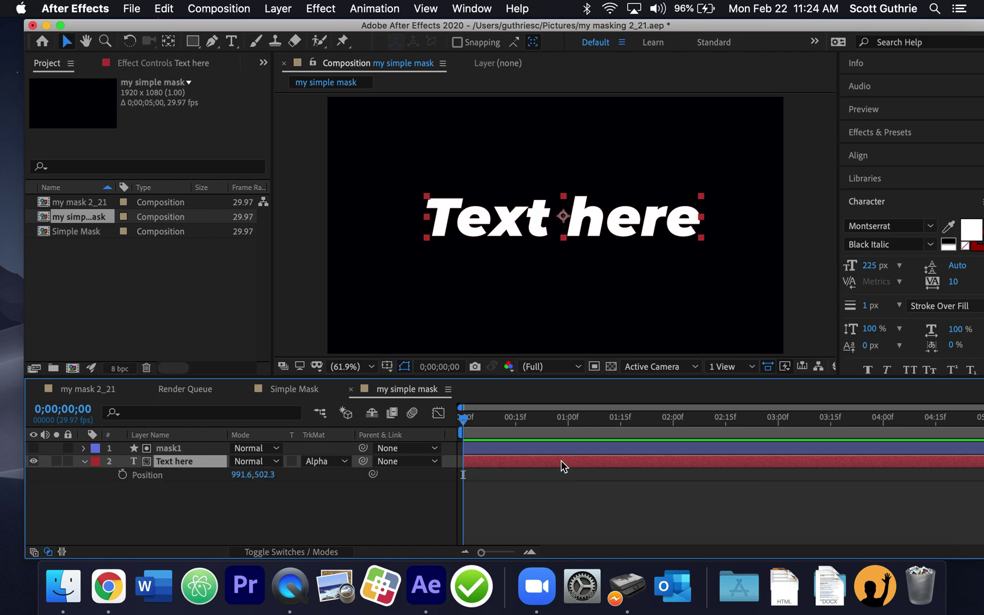
left_click(123, 476)
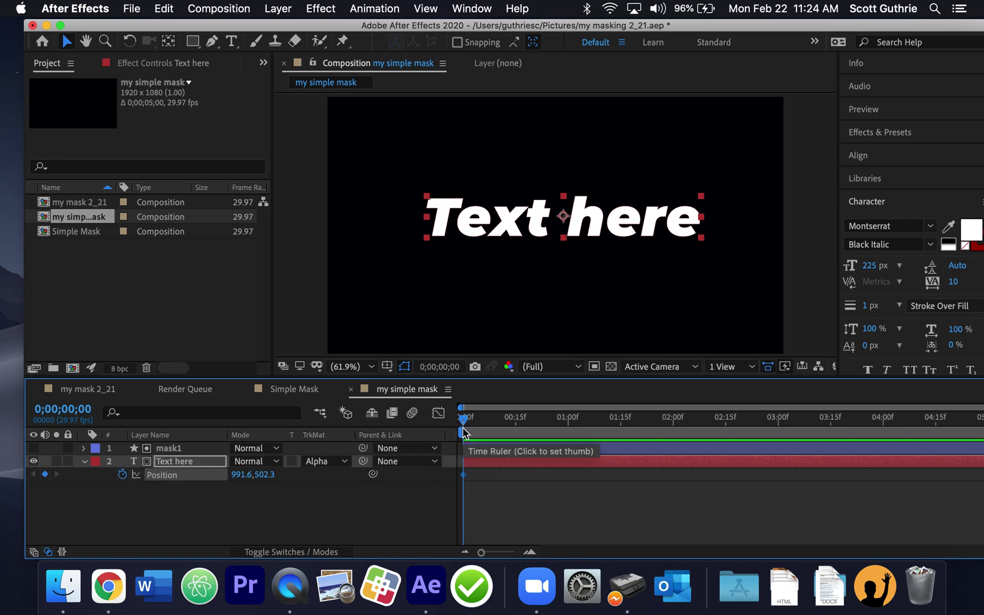
At frame 0, key the text's Position at 998.1,858.0, hidden below the matte
left_click_drag(464, 425, 483, 419)
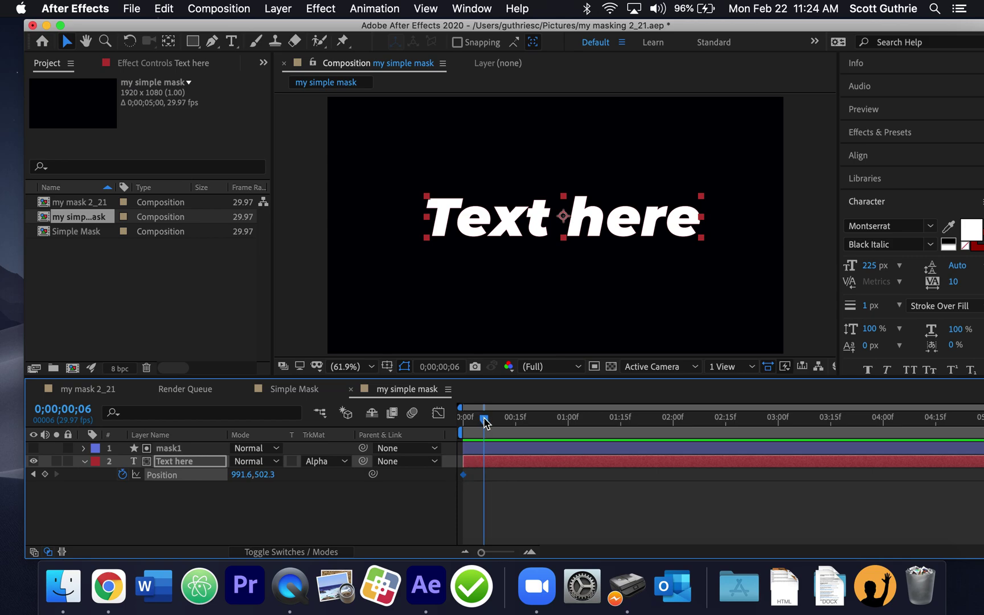
left_click_drag(484, 421, 462, 427)
left_click_drag(515, 212, 514, 306)
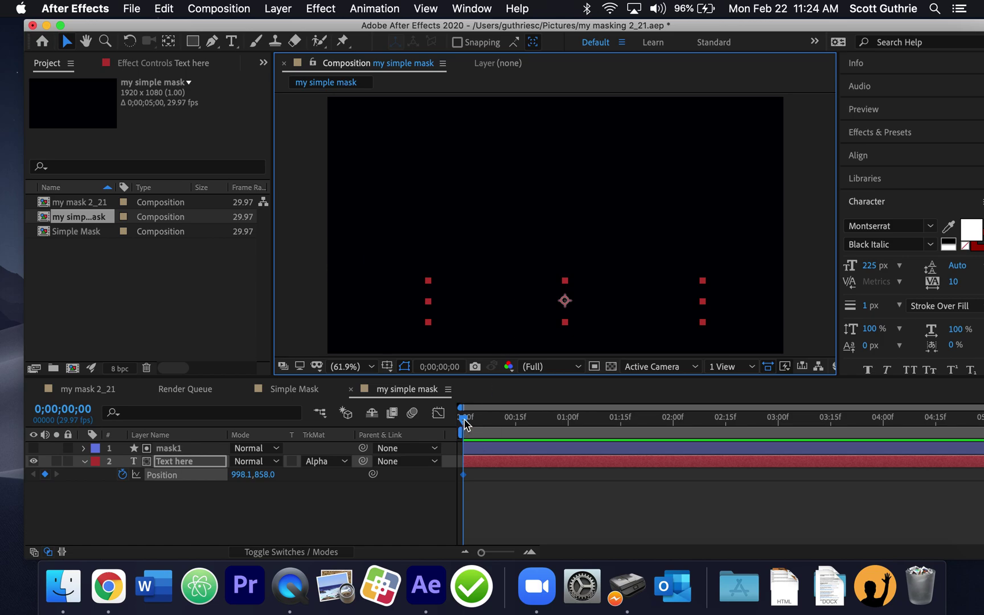
left_click(464, 422)
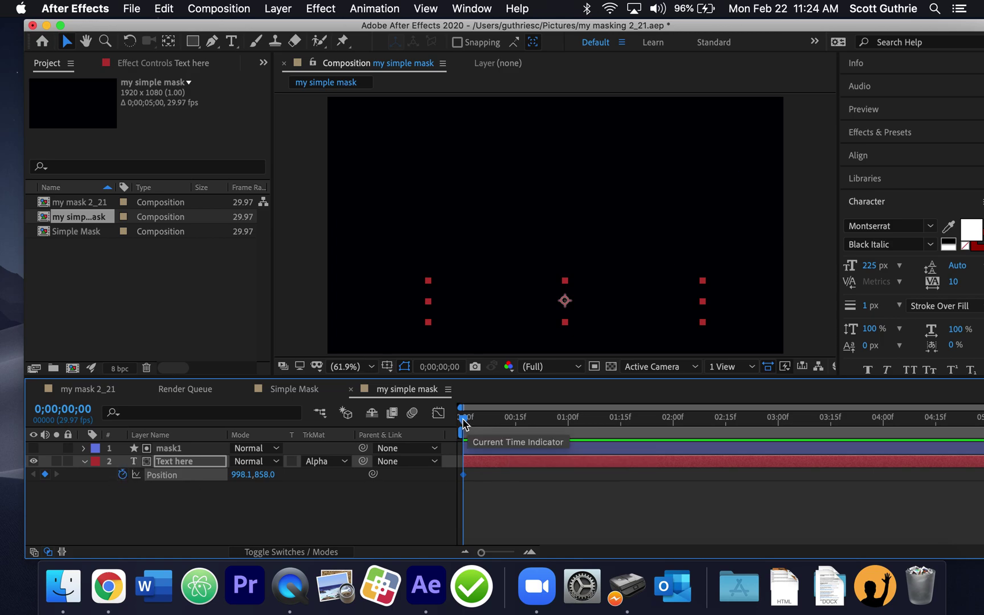
At frame 8, key the text back up at 1007.8,512.0, visible mid-frame
left_click_drag(463, 422, 491, 423)
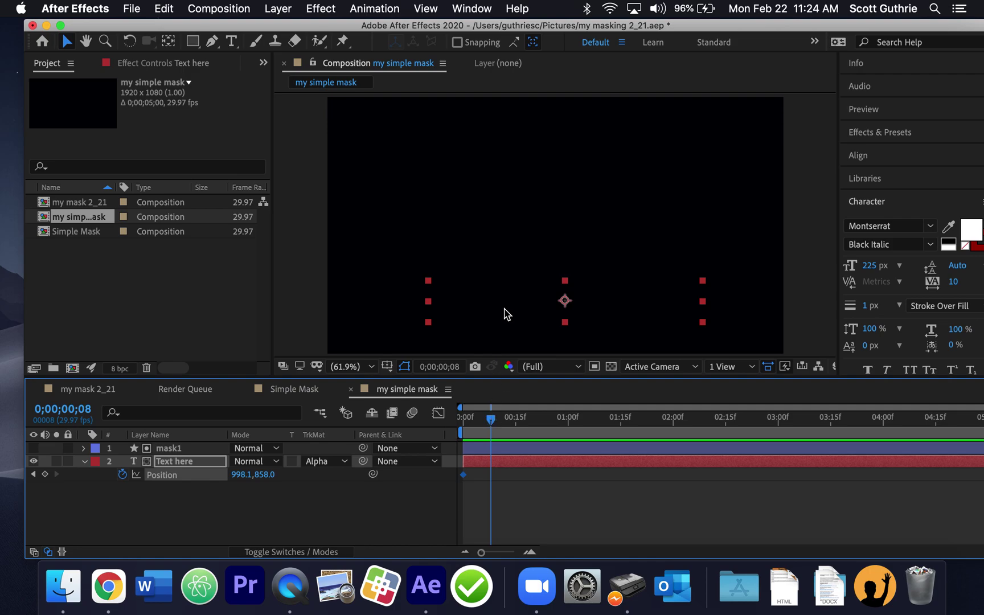
left_click_drag(507, 313, 508, 235)
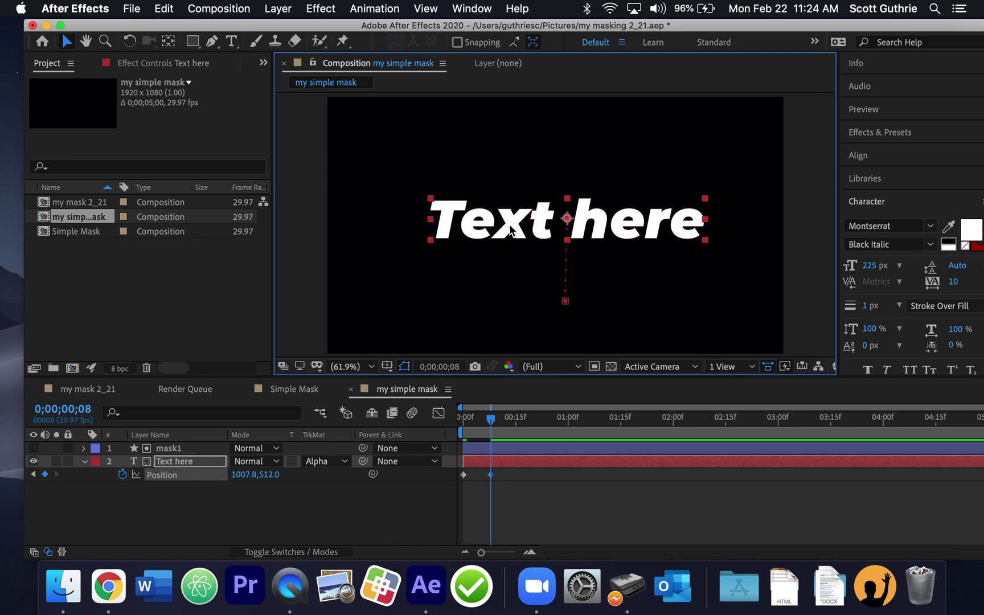
left_click(491, 424)
left_click_drag(492, 424, 513, 425)
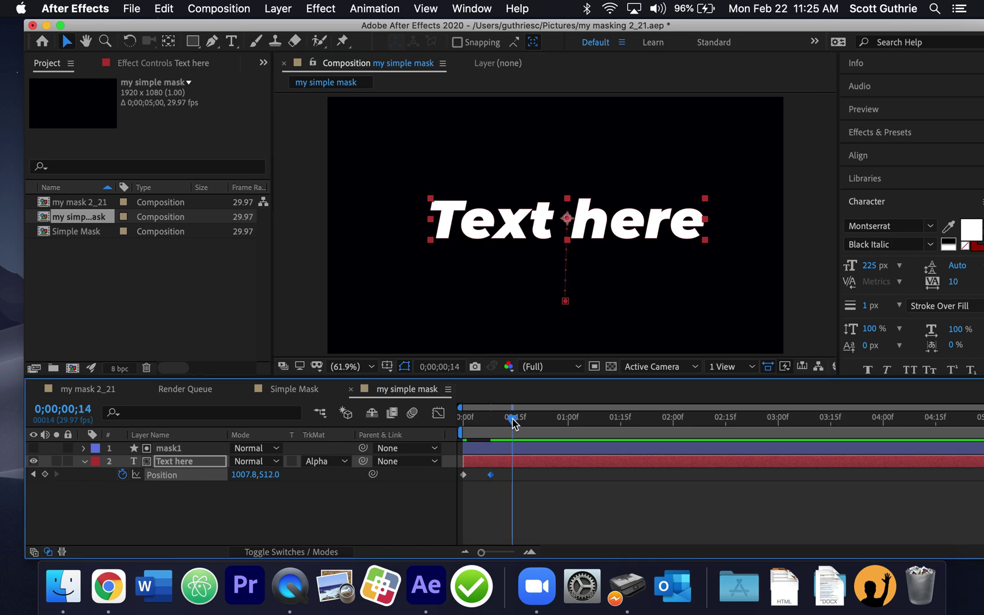
right_click(490, 476)
Add a Position keyframe at frame 14 holding the text at 1007.8,512.0, then scrub back
left_click(493, 485)
left_click(498, 473)
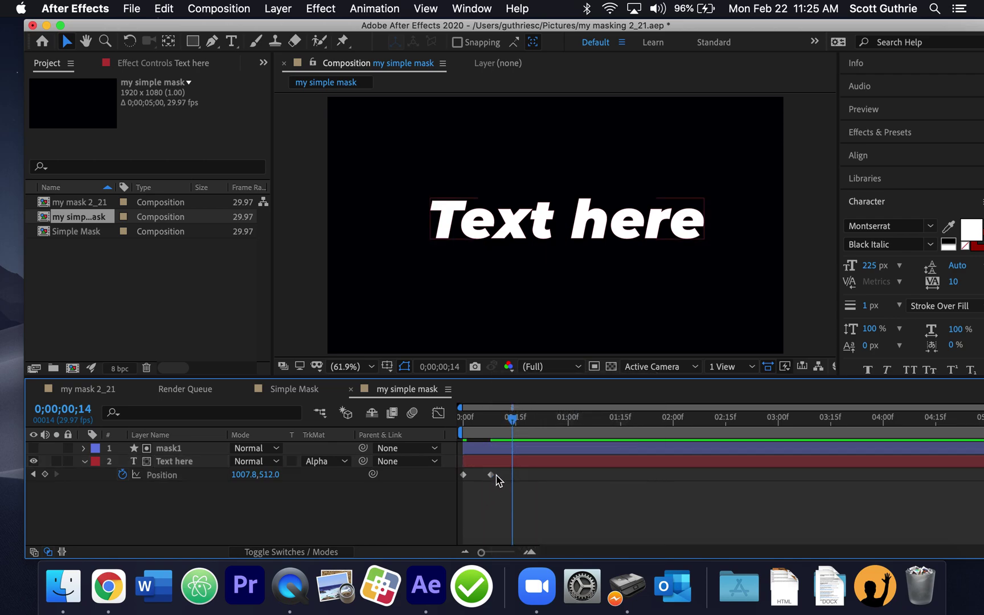
left_click(491, 475)
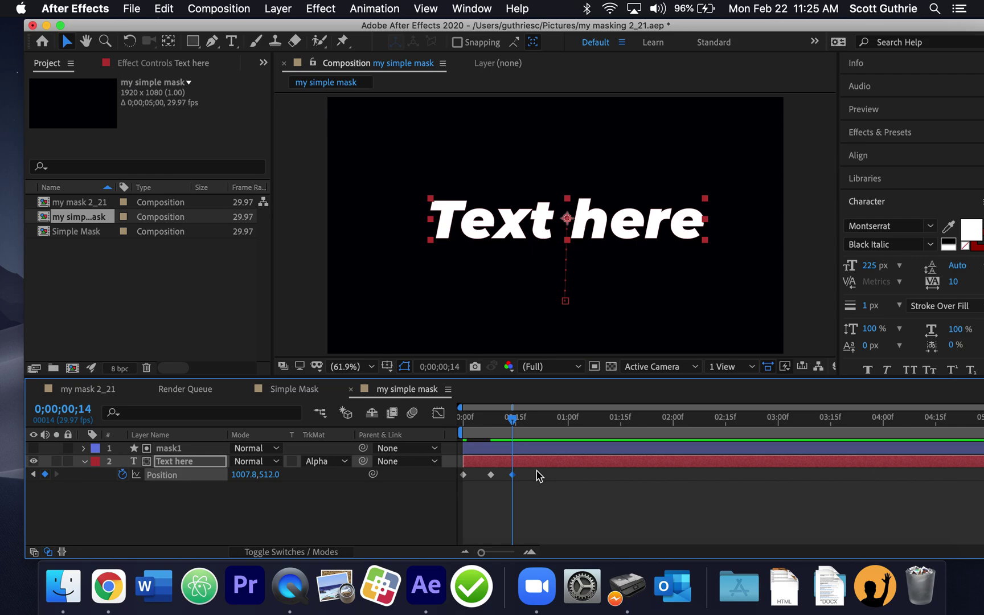
mouse_move(515, 421)
left_mouse_down()
mouse_move(494, 428)
mouse_move(512, 426)
left_mouse_up()
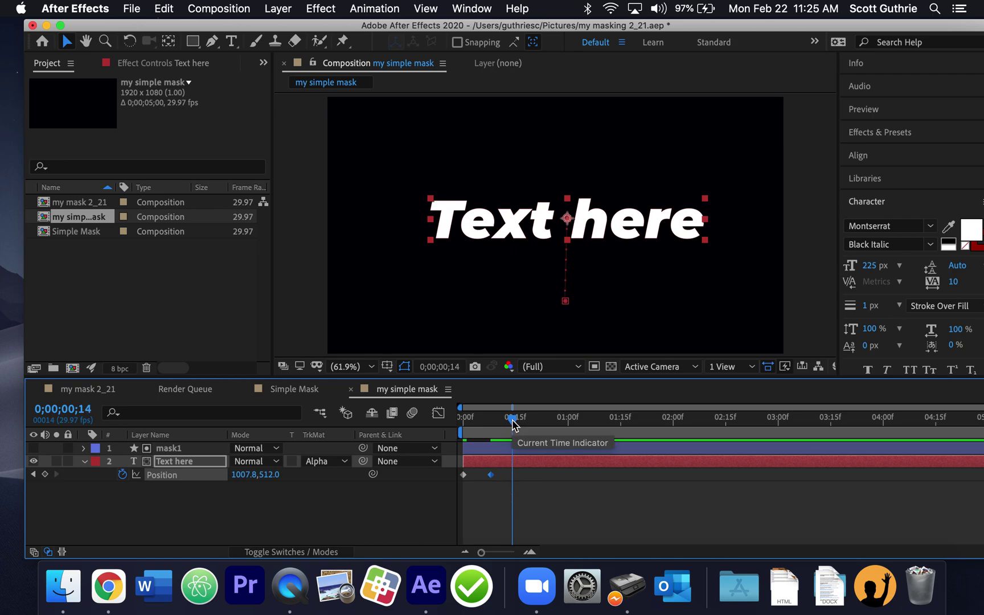
left_click(45, 474)
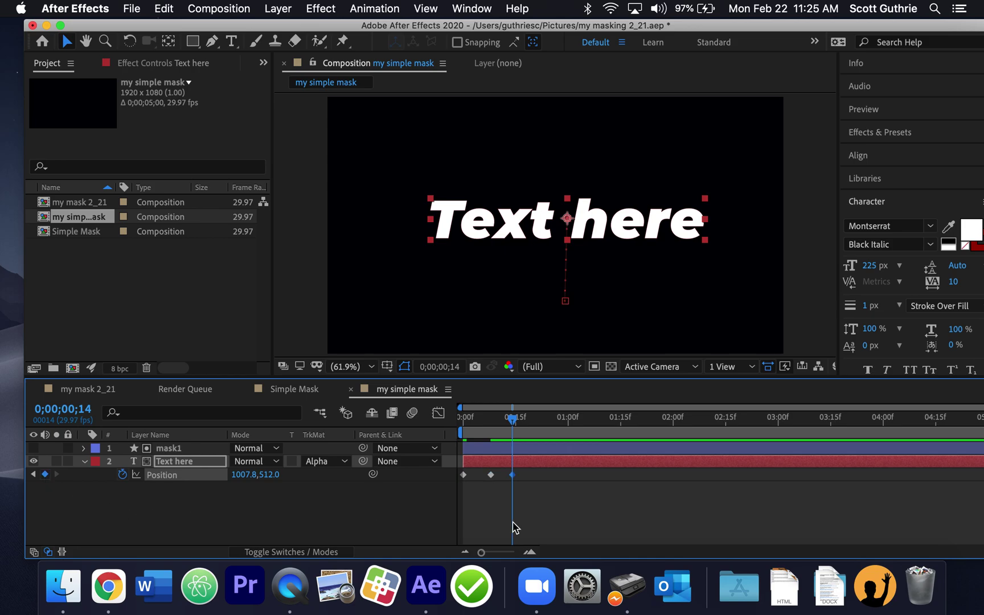
left_click(509, 419)
mouse_move(509, 419)
left_mouse_down()
mouse_move(464, 424)
mouse_move(509, 420)
left_mouse_up()
At frame 20, raise the text to 975.5,136.9 above the matte and scrub back to preview
left_click_drag(513, 421, 533, 422)
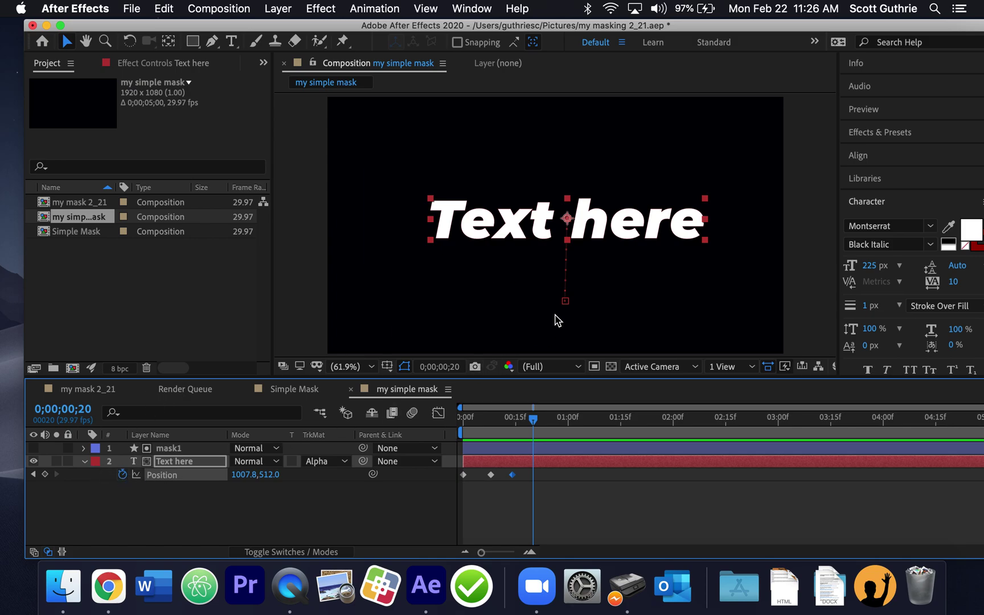
left_click_drag(518, 223, 507, 144)
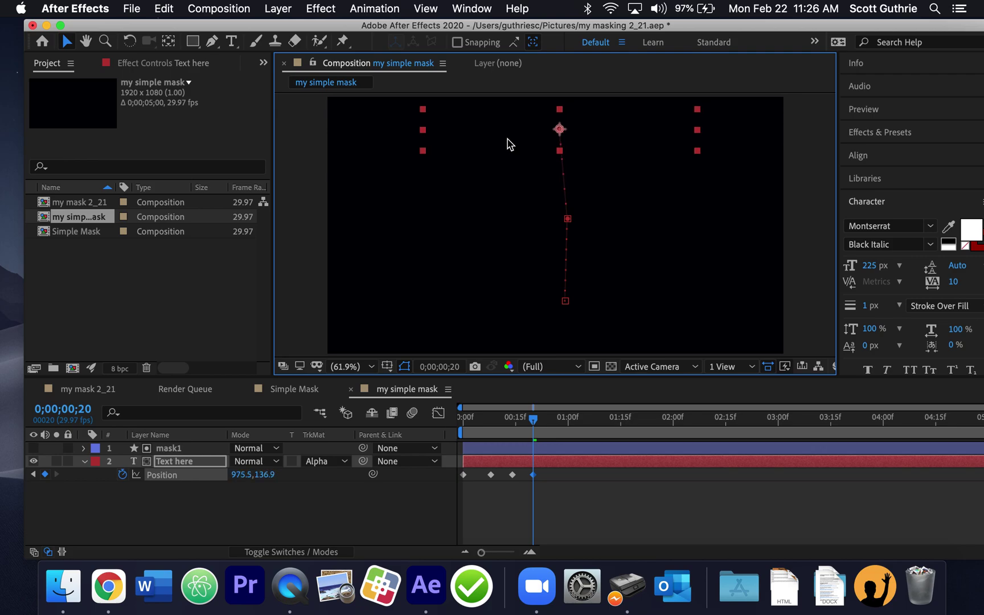
left_click_drag(534, 419, 504, 419)
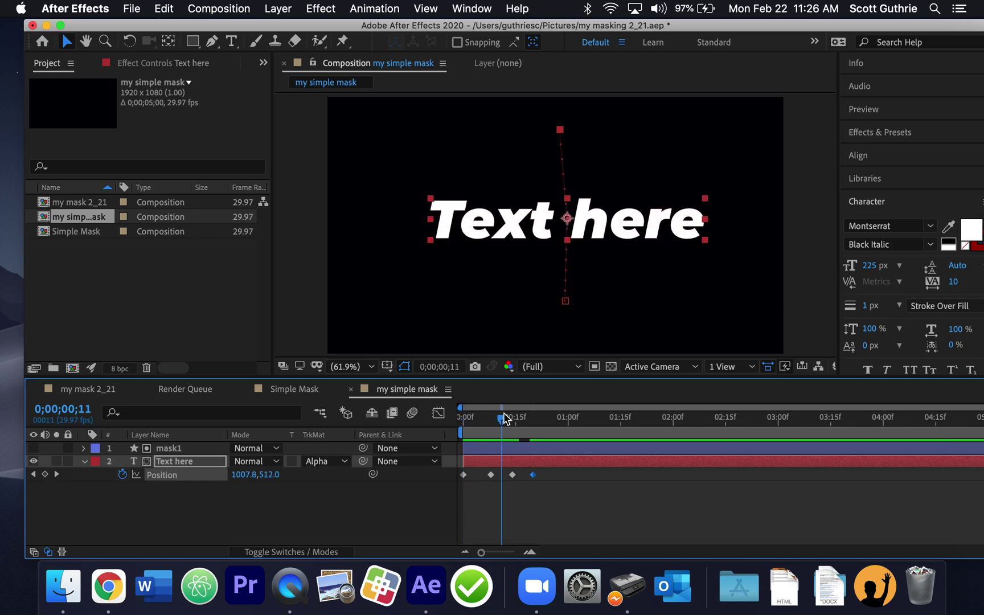
left_click(515, 538)
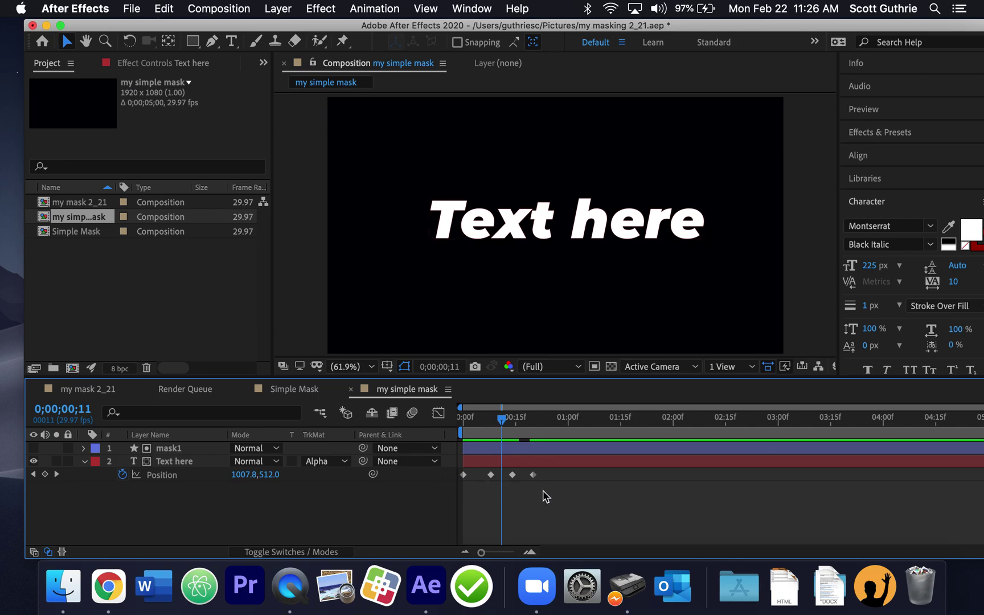
Select all the text's Position keyframes and apply Easy Ease, then scrub to review
left_click_drag(547, 489, 450, 477)
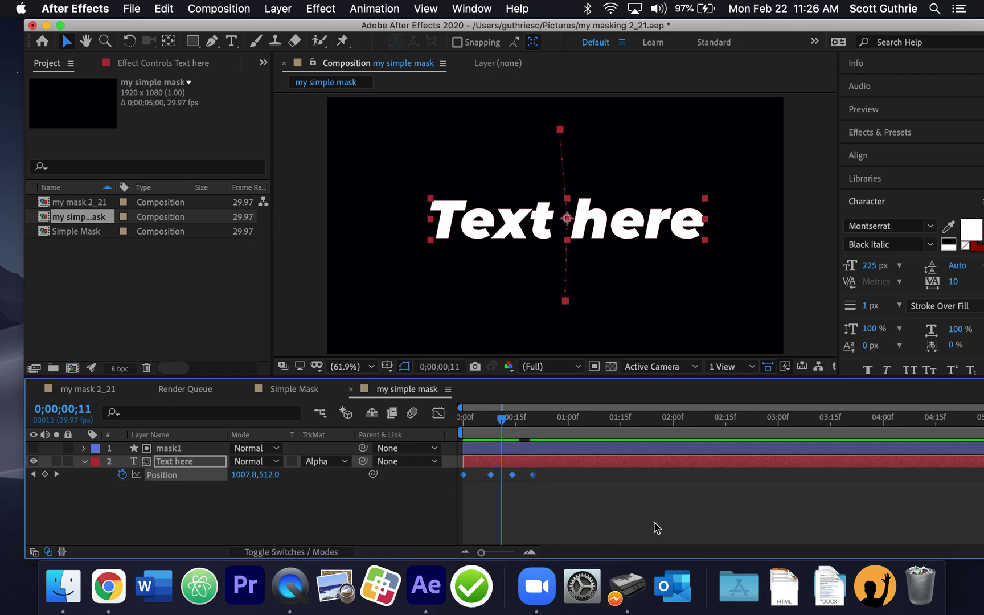
right_click(534, 476)
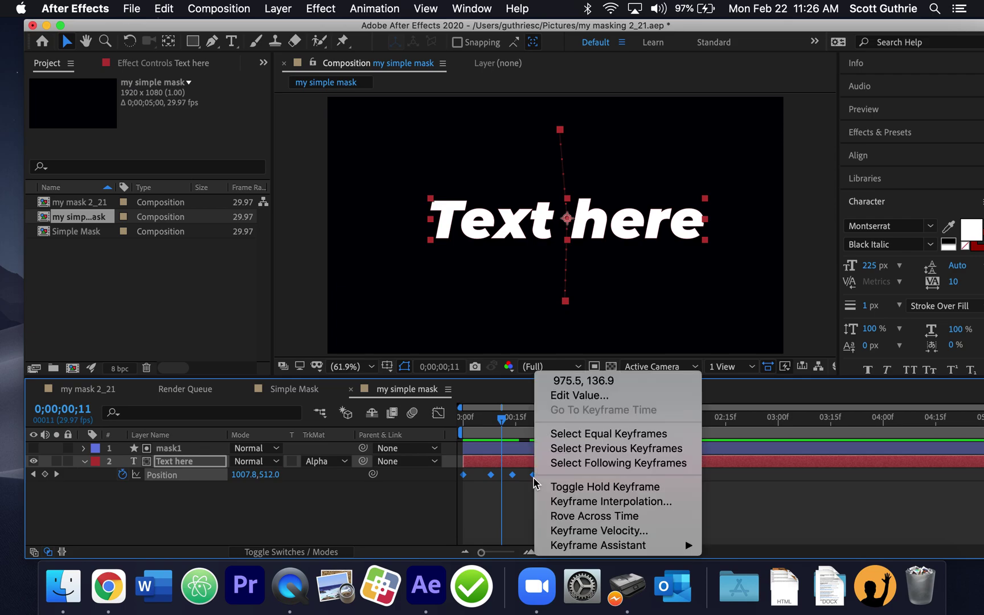
mouse_move(628, 548)
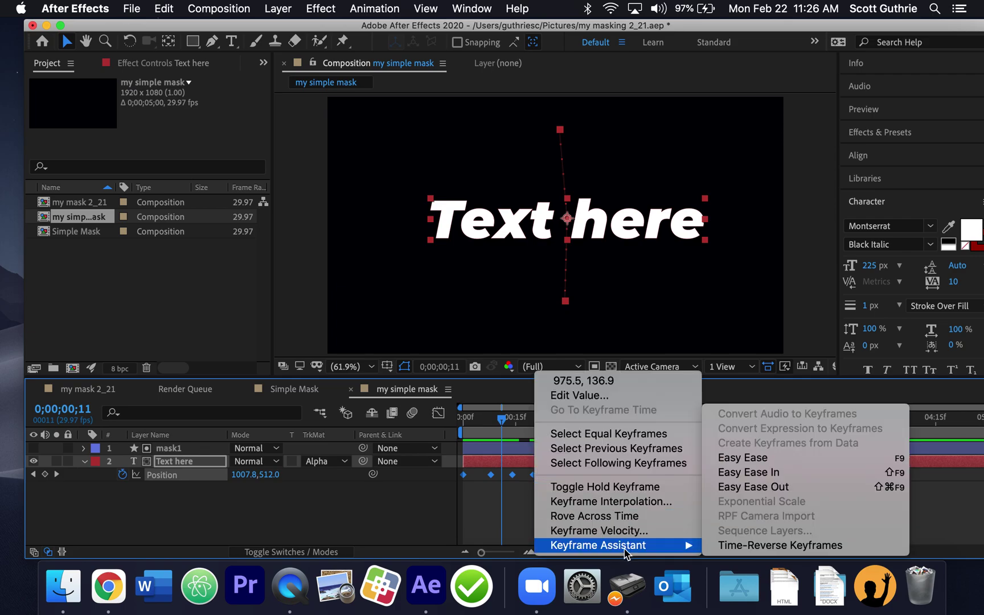
left_click(789, 461)
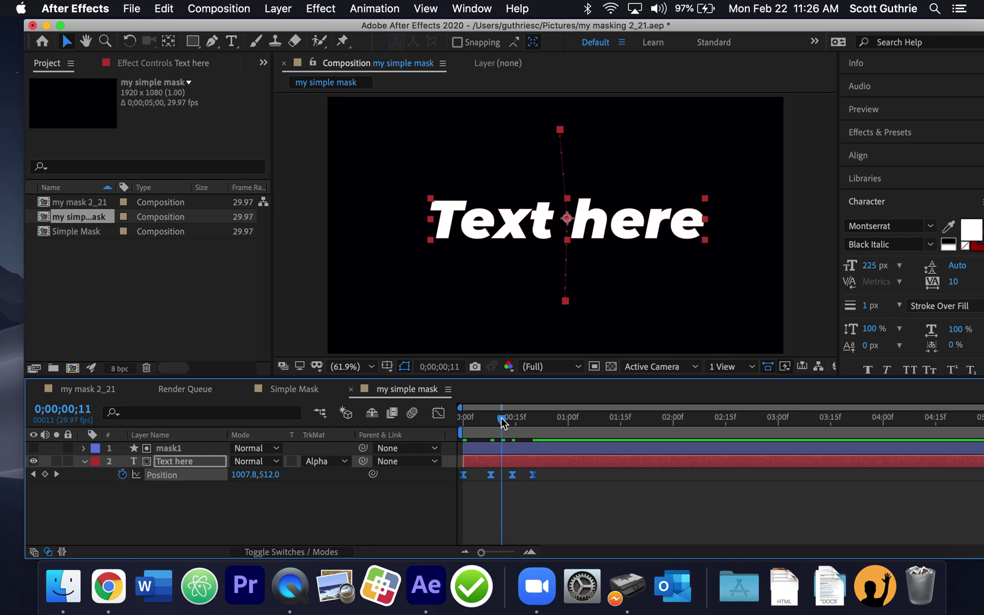
left_click_drag(502, 422, 544, 424)
left_click(530, 500)
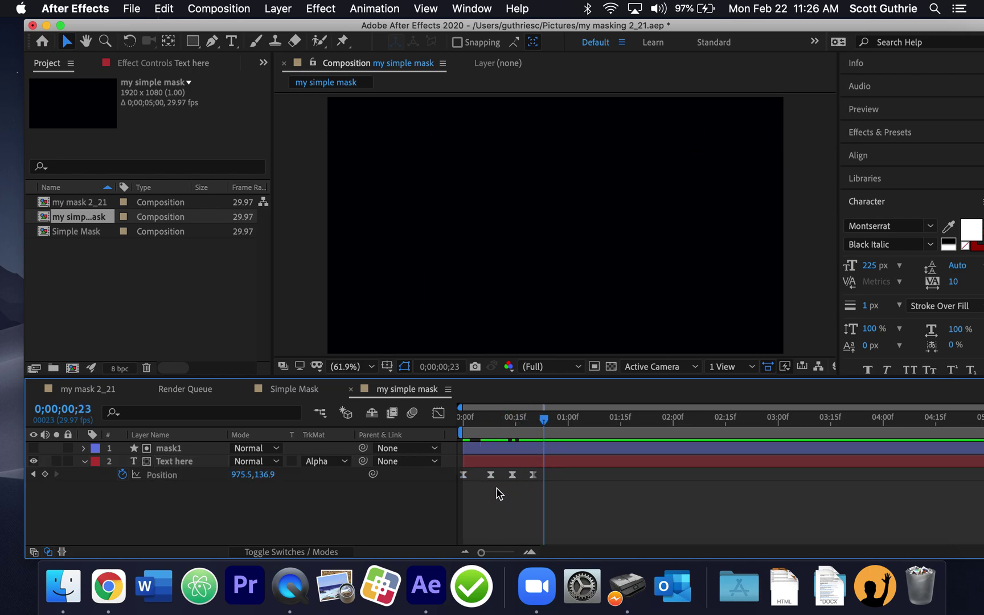
Drag the Position keyframes earlier and preview the retimed slide with Spacebar
left_click_drag(493, 482, 523, 475)
left_click_drag(544, 420, 438, 421)
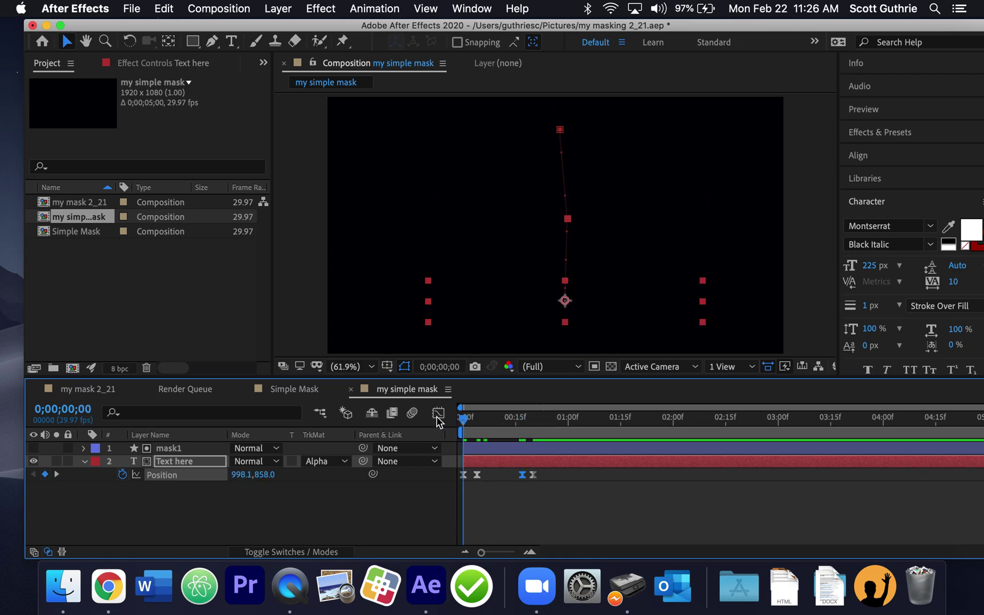
key("space")
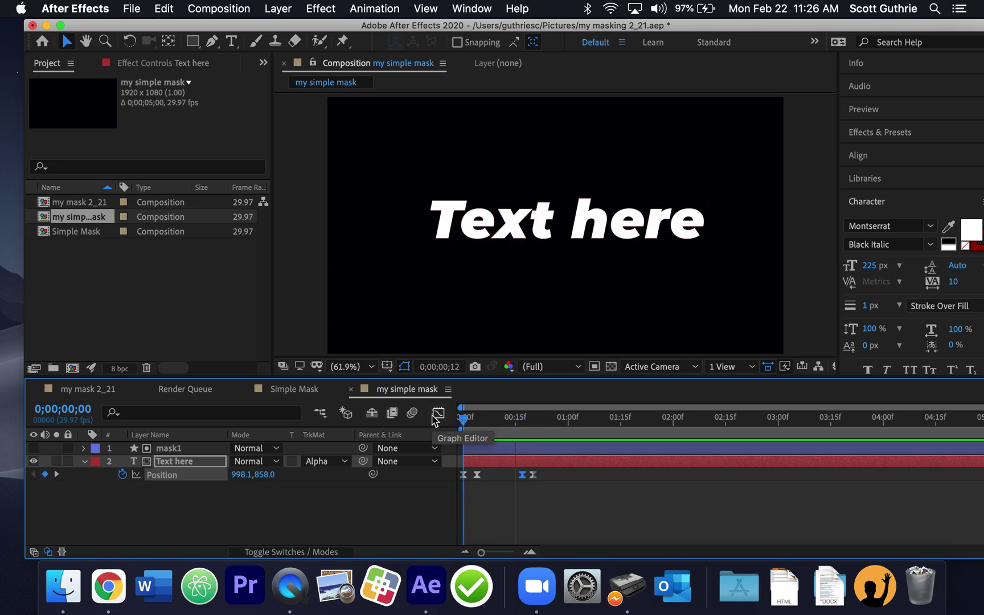
key("space")
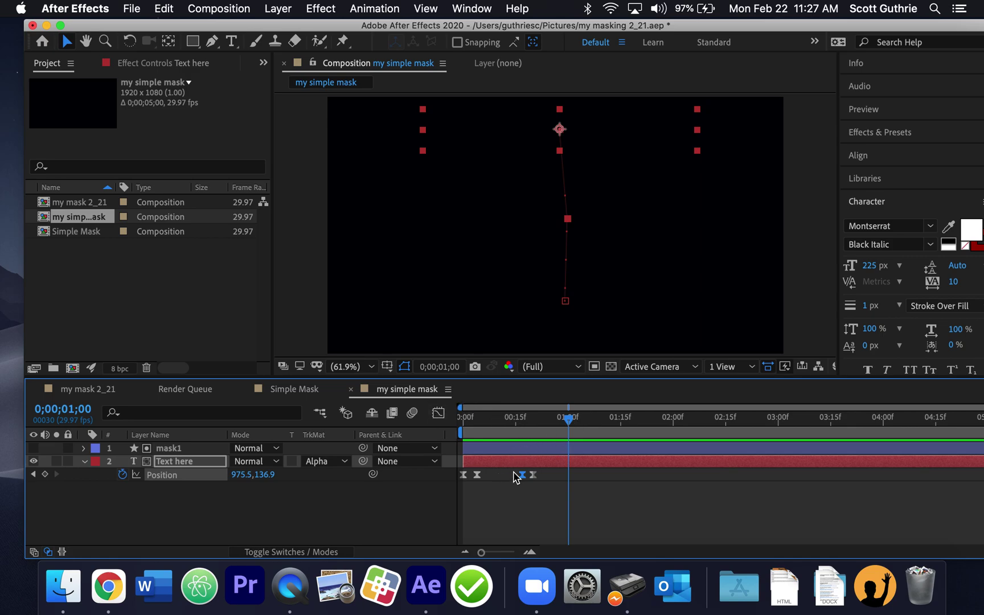
mouse_move(522, 475)
left_mouse_down()
mouse_move(506, 477)
mouse_move(516, 476)
left_mouse_up()
left_click_drag(569, 419, 456, 422)
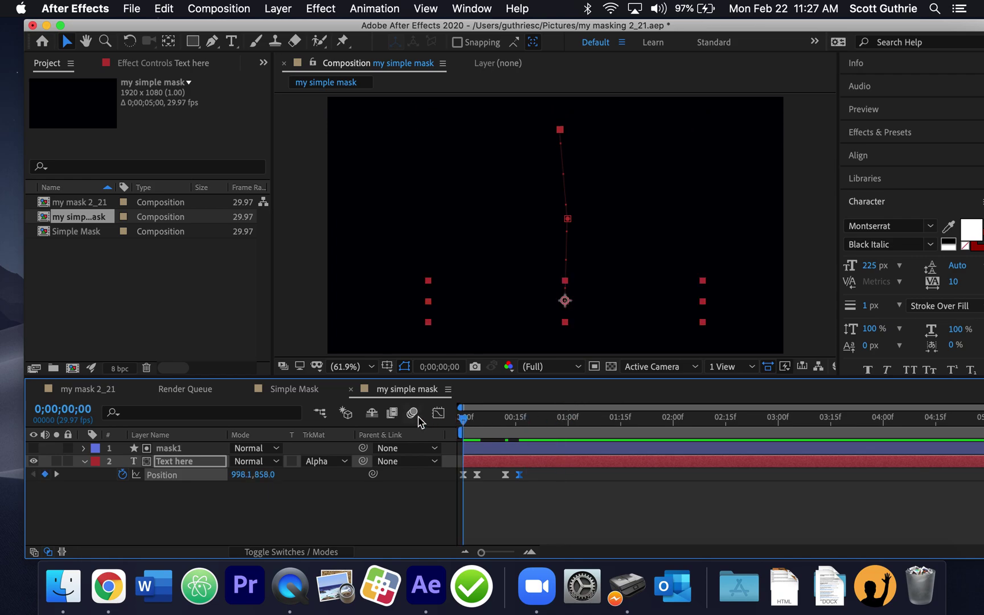
key("space")
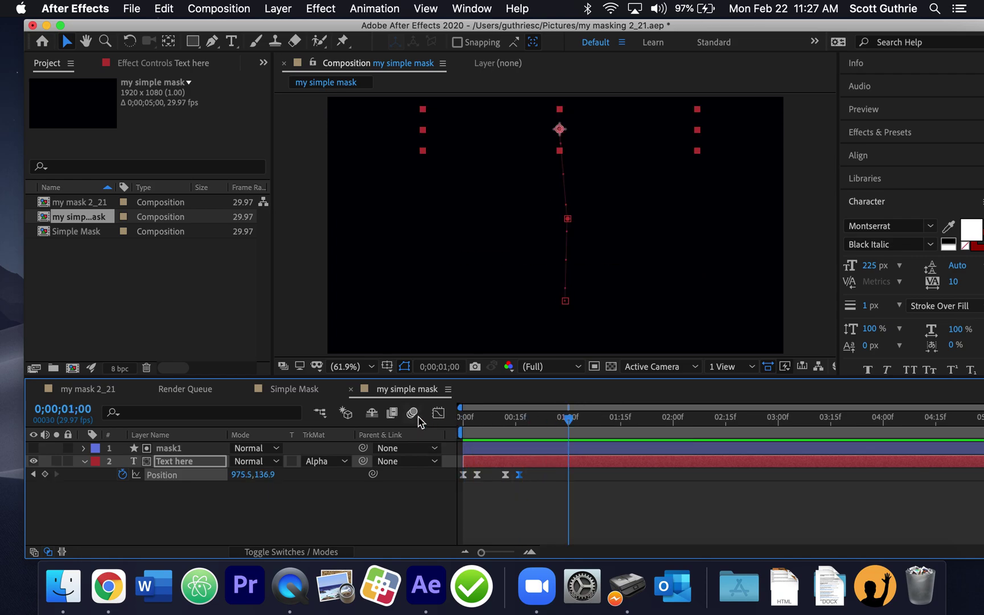
Select the last two Position keyframes and end the work area just before one second
left_click(497, 480)
left_click_drag(498, 470, 538, 476)
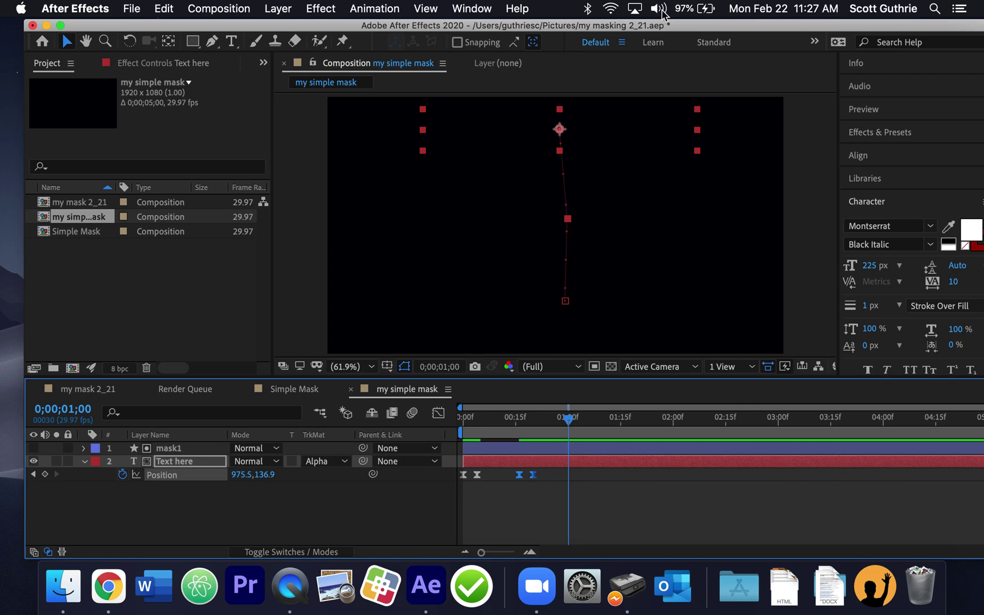
left_click_drag(658, 28, 575, 28)
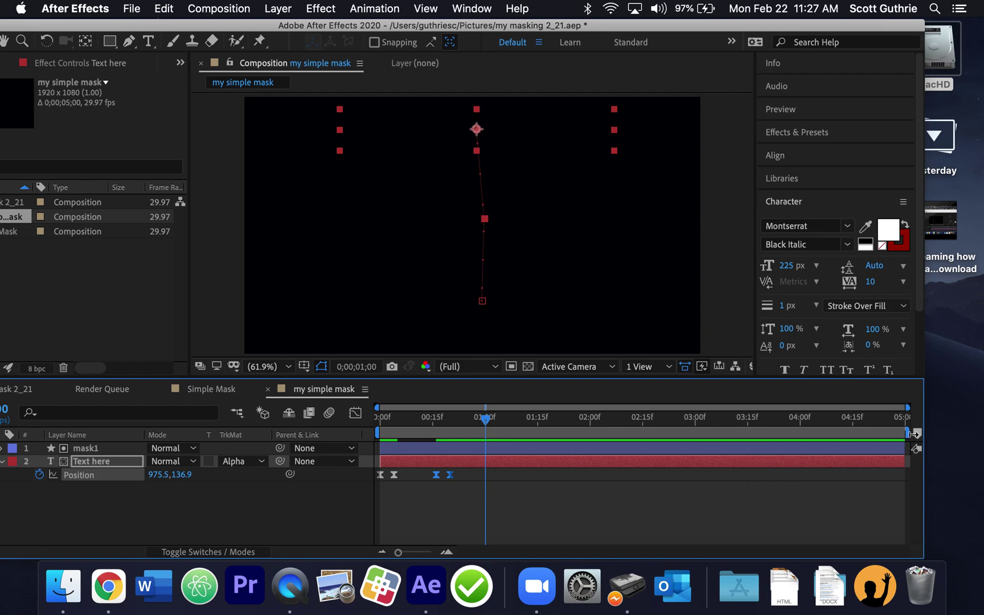
left_click_drag(912, 434, 480, 460)
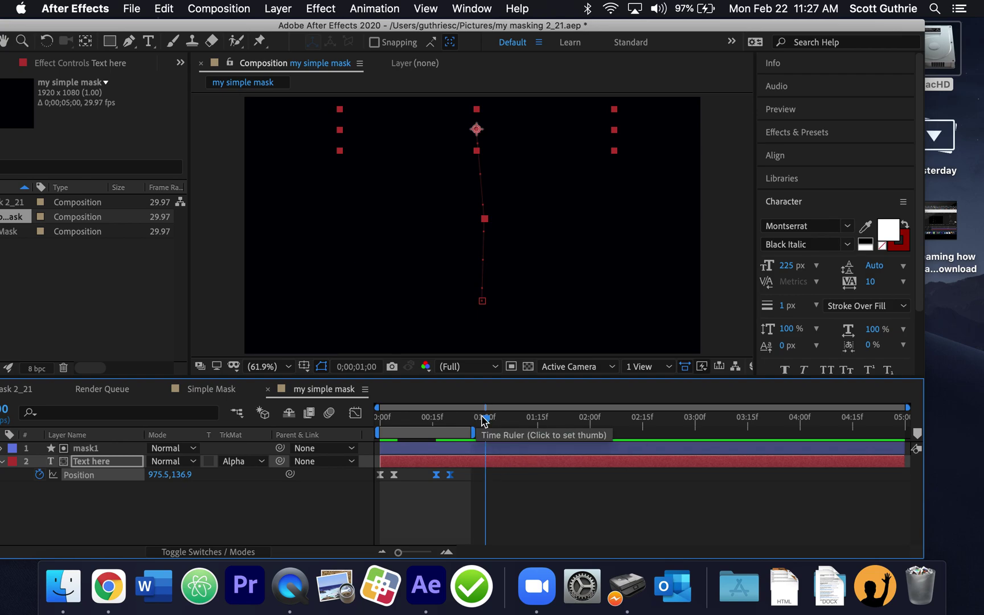
Preview the trimmed animation from the first frame
left_click(379, 426)
key("space")
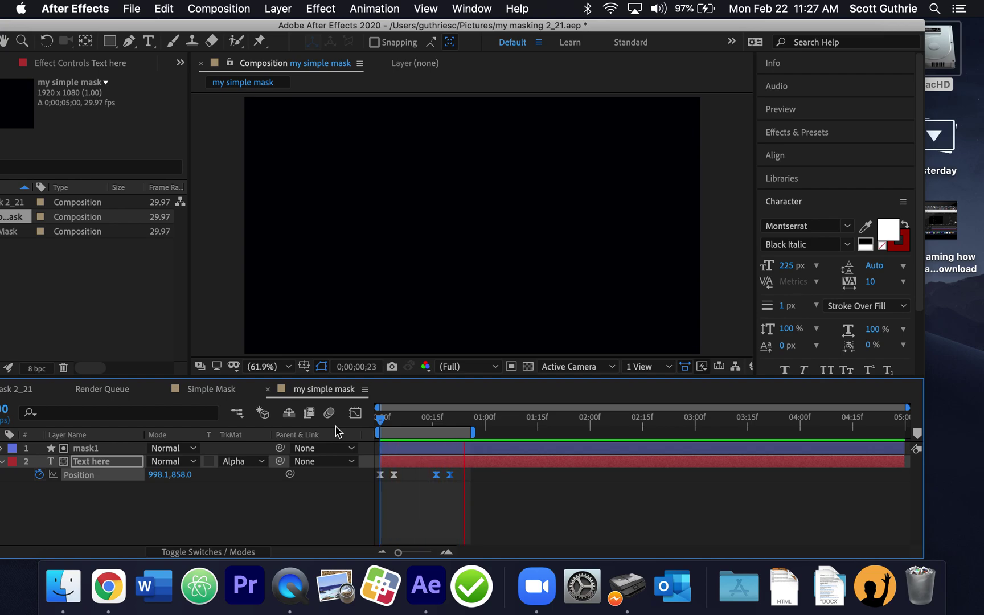
key("space")
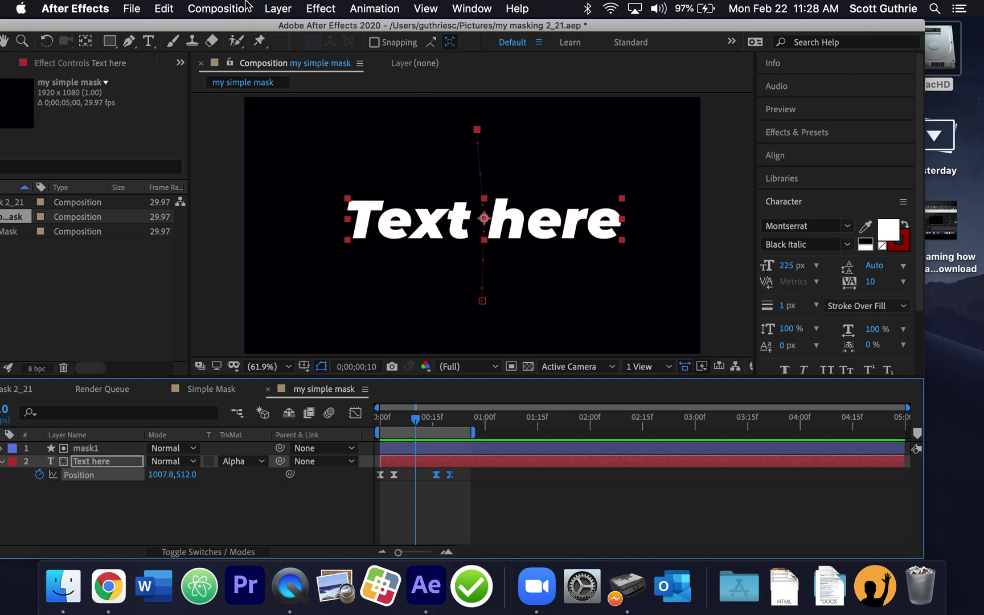
Add my simple mask to the Render Queue via the Composition menu
left_click(219, 10)
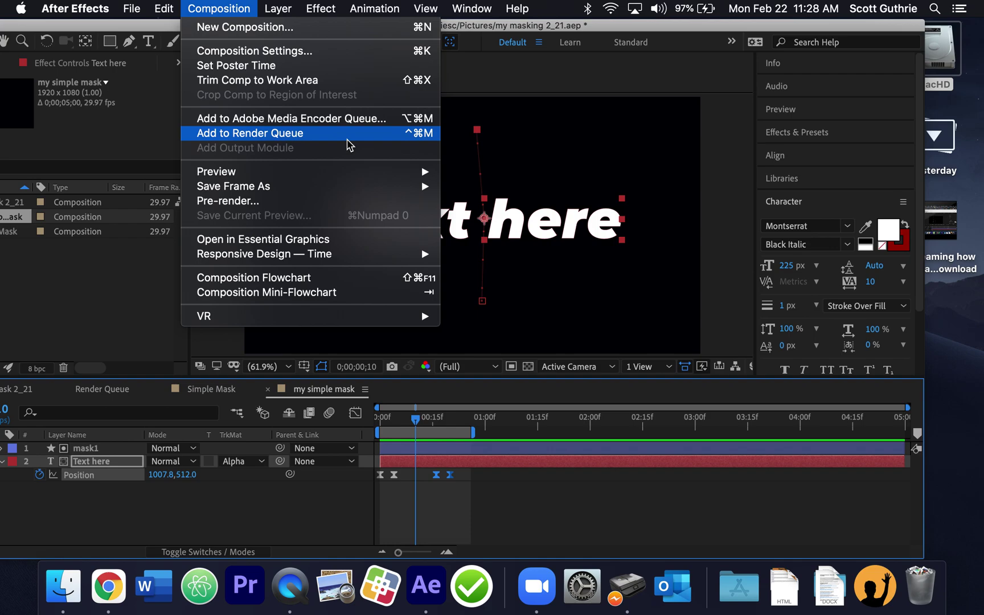
left_click(348, 140)
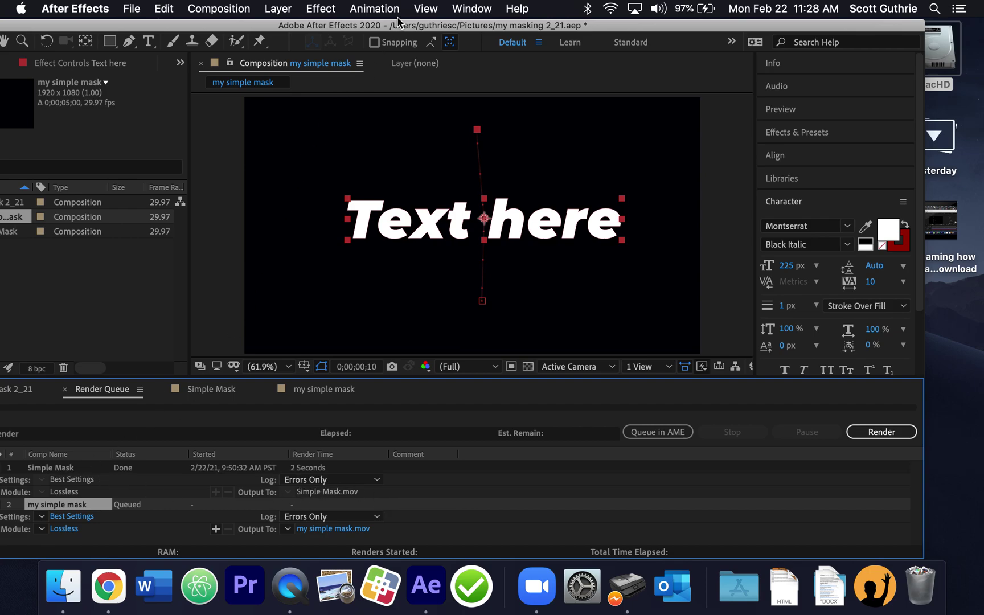
left_click_drag(381, 24, 492, 24)
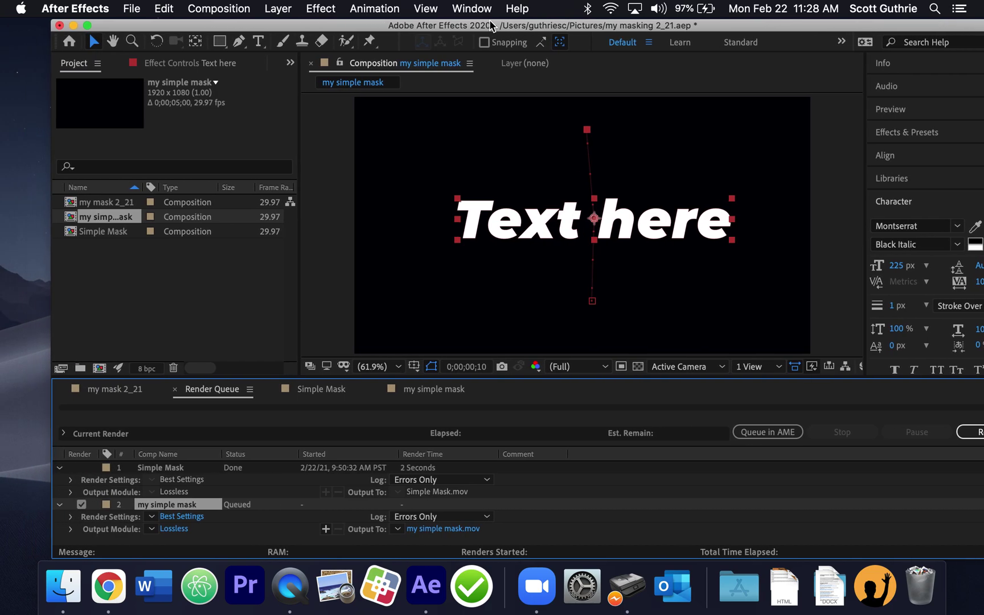
Collapse the Simple Mask render item's details, leaving its label colour unchanged
left_click(59, 468)
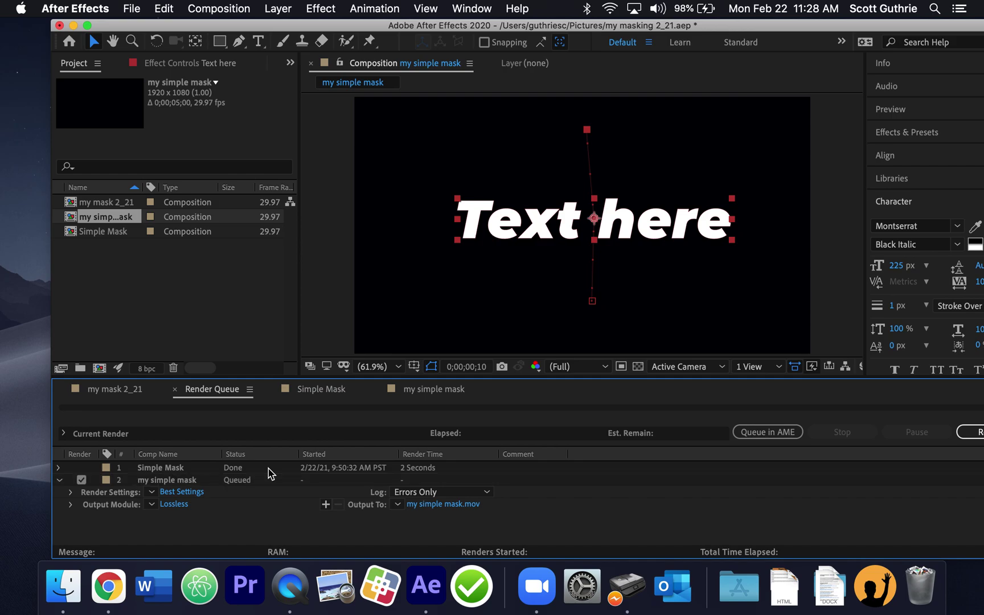
left_click(59, 469)
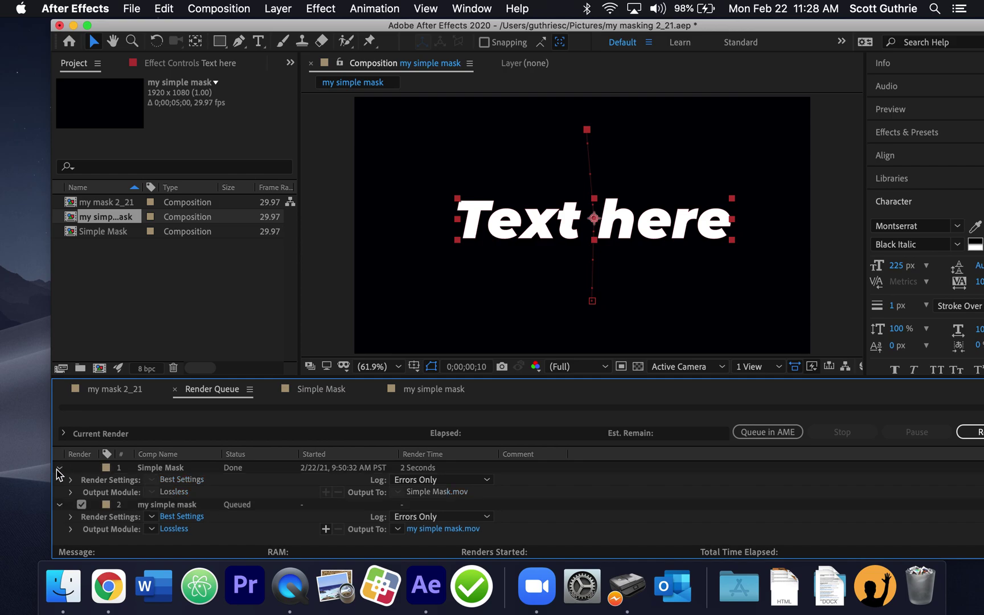
left_click(58, 468)
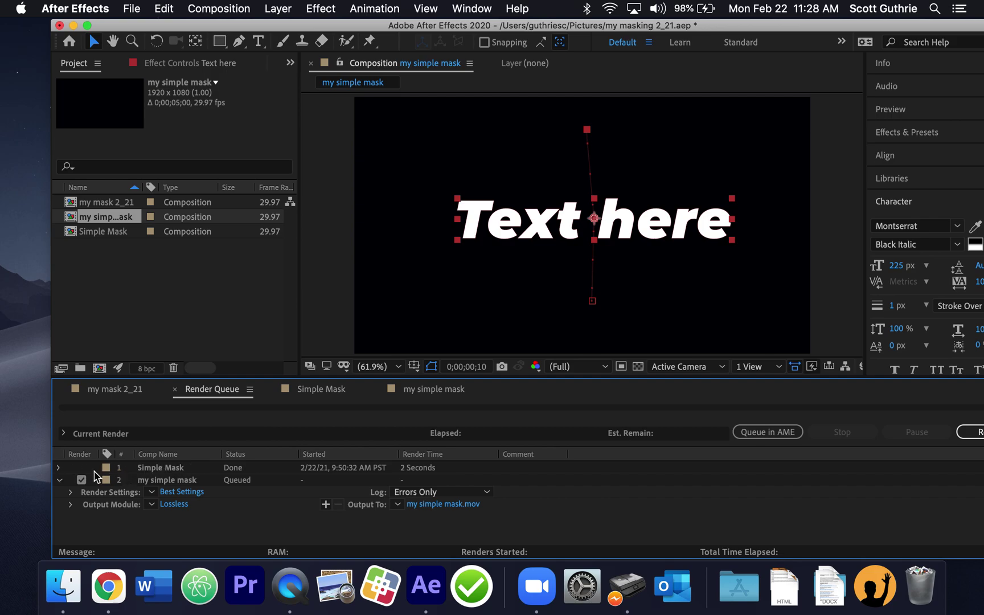
right_click(150, 470)
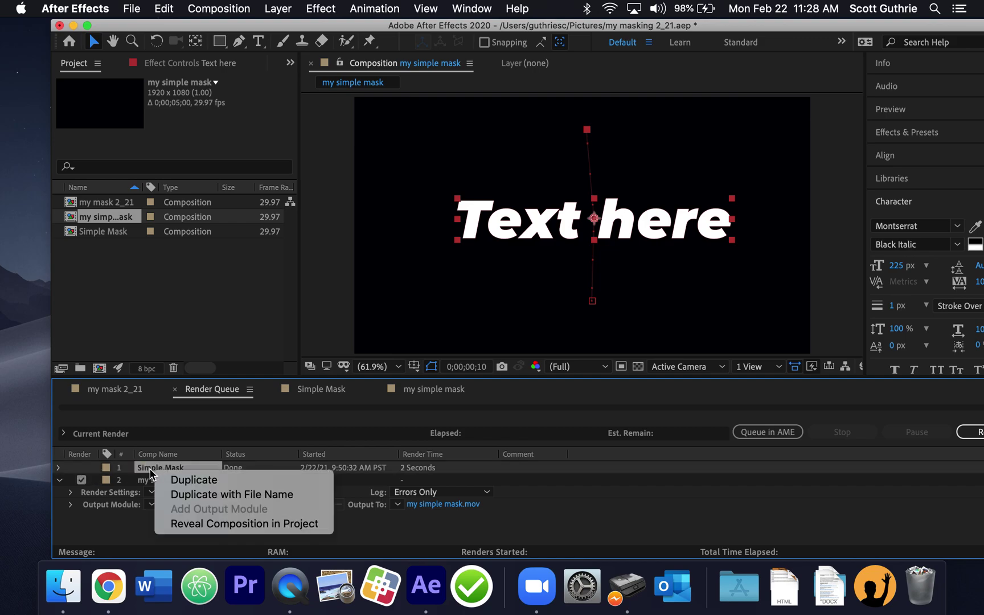
left_click(105, 468)
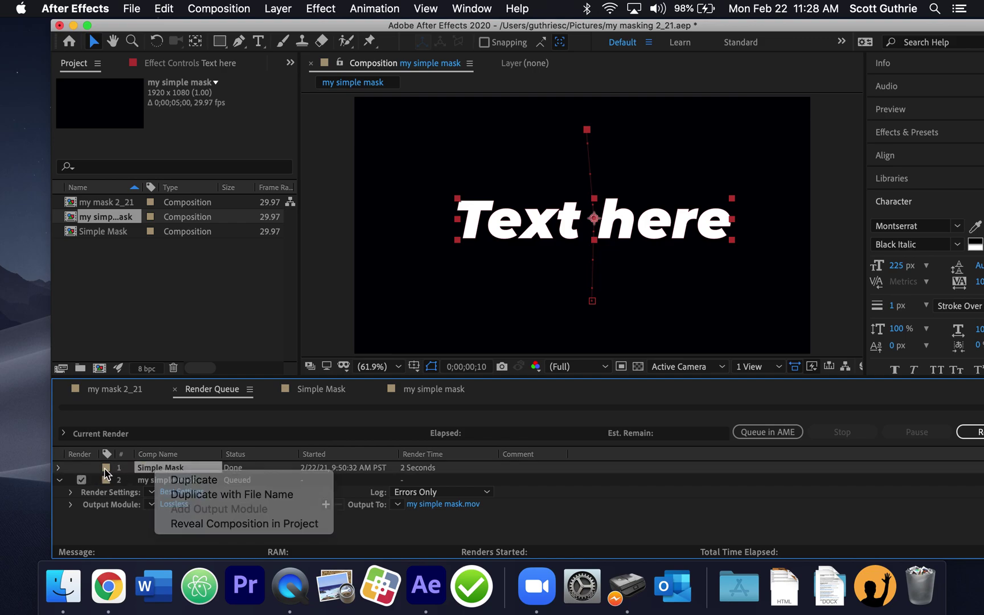
left_click(262, 470)
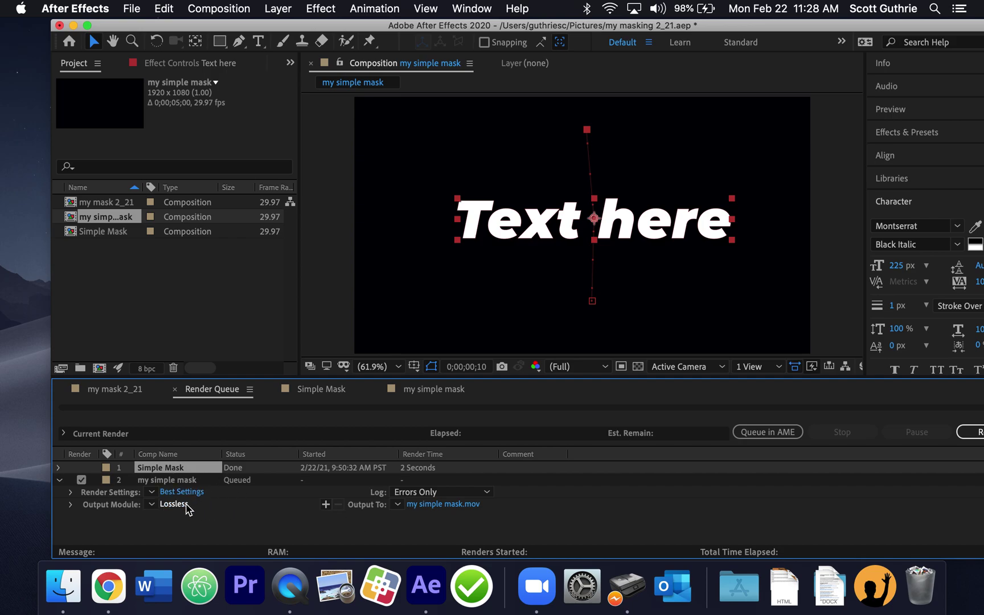
Set the output module format to QuickTime and confirm the settings
left_click(173, 504)
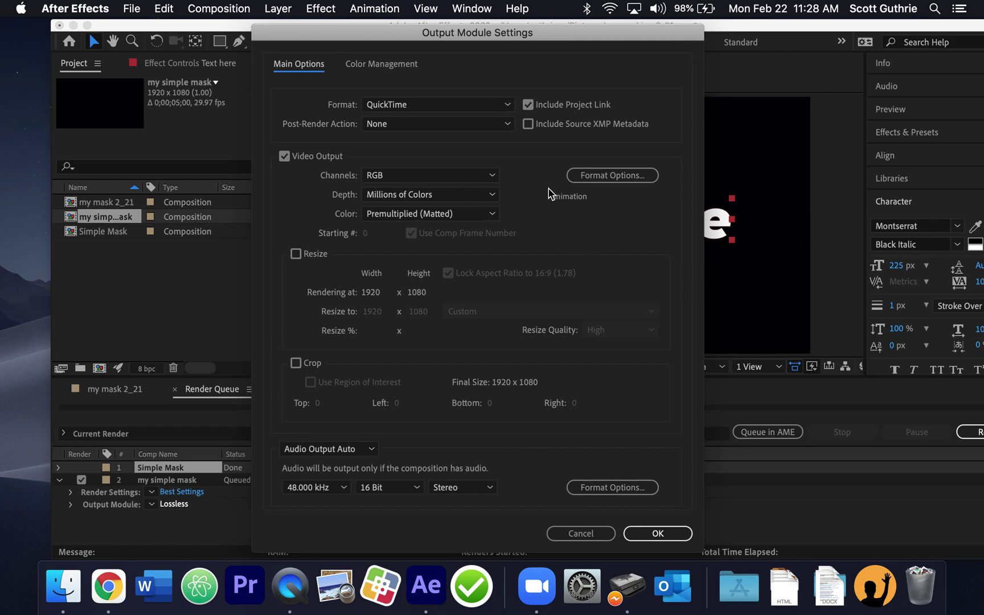
left_click(505, 105)
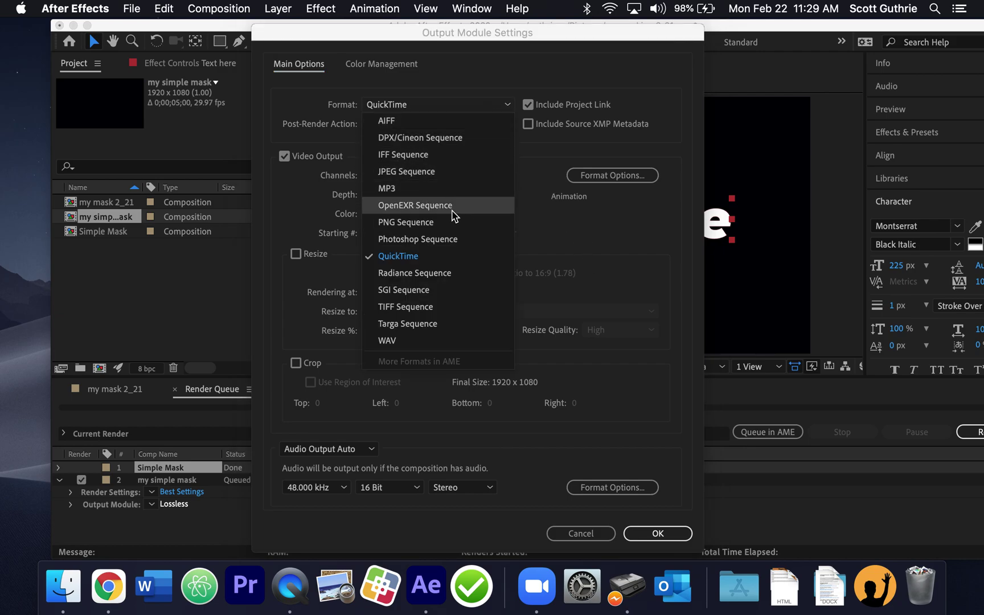
left_click(438, 258)
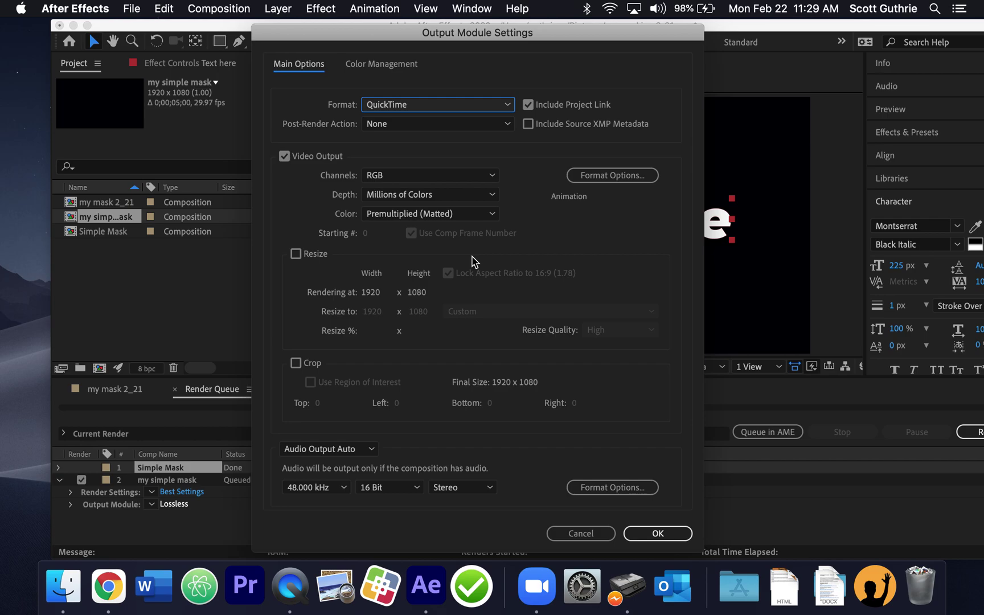
left_click(688, 535)
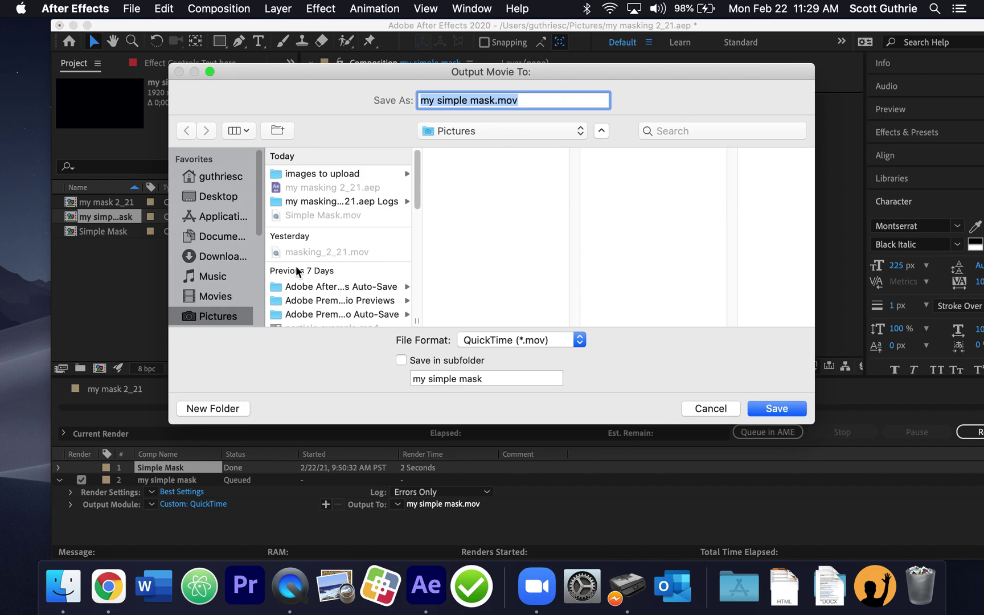
Save the output as my simple mask.mov and start the render
left_click(776, 409)
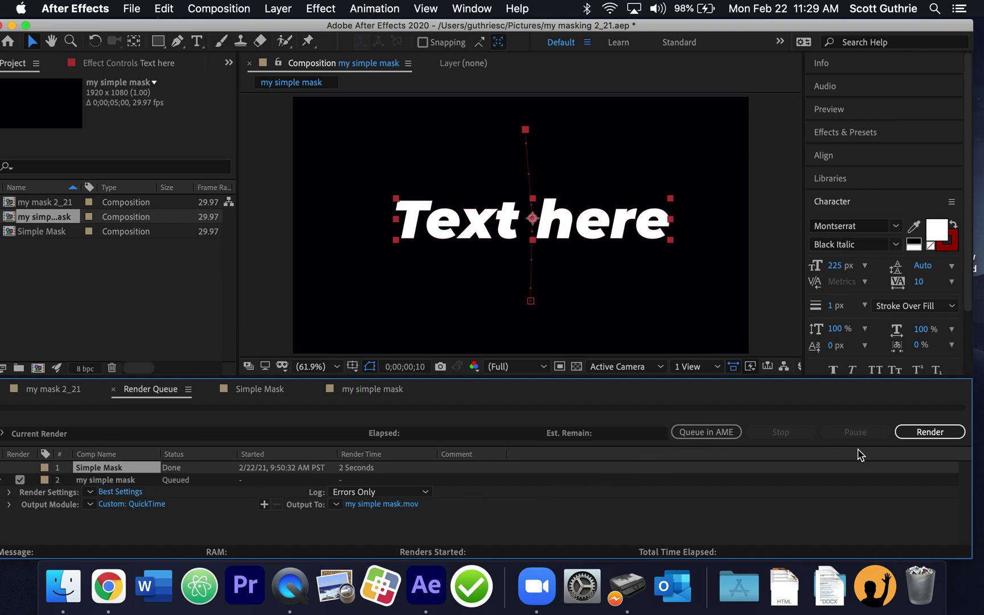
left_click(926, 431)
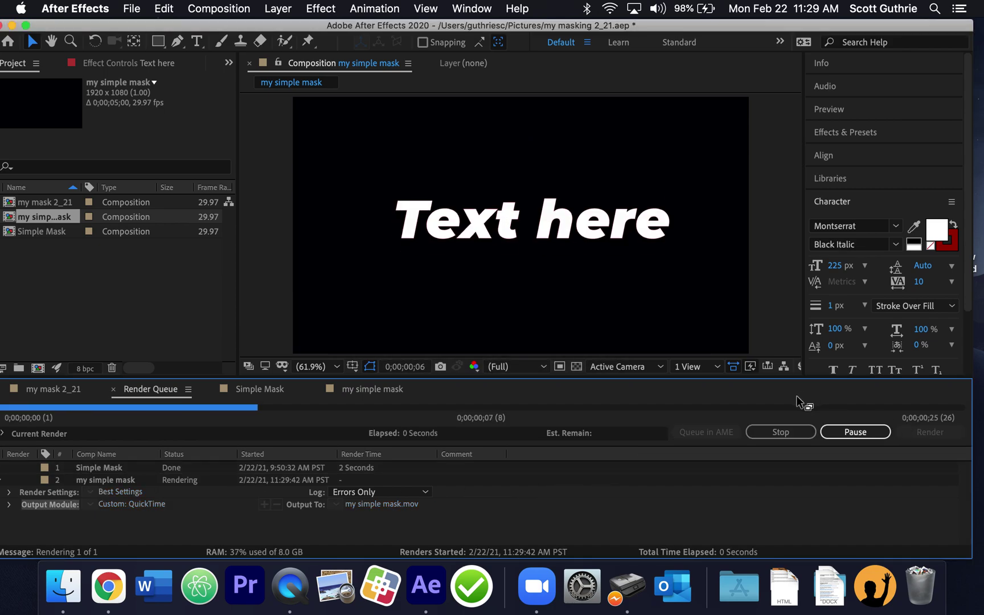